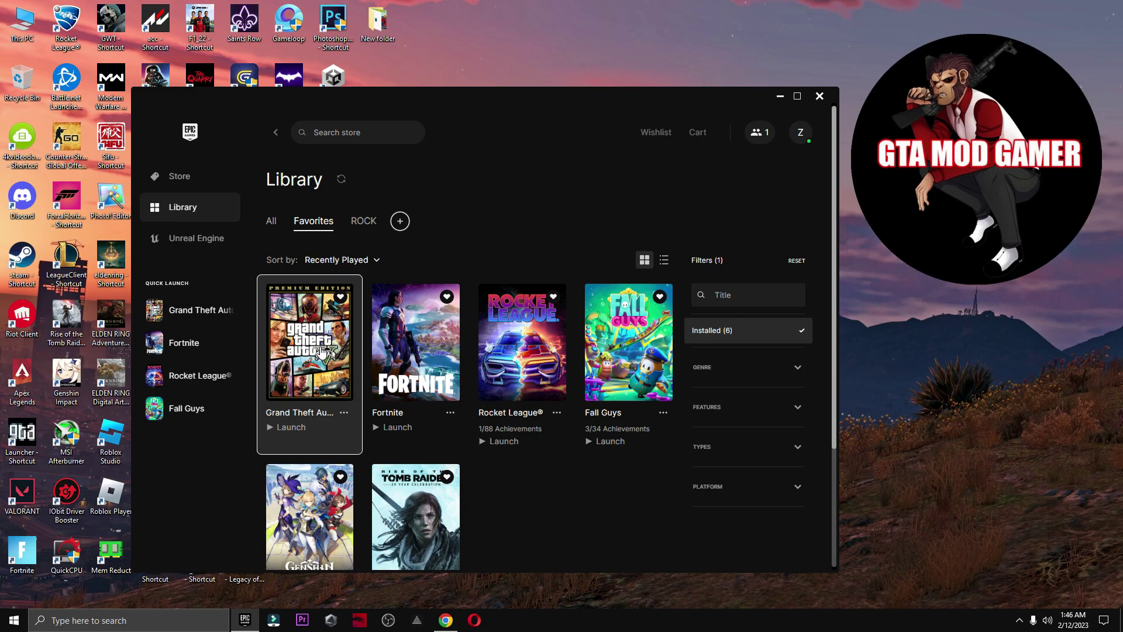
Launch Grand Theft Auto V from the Epic Games library and start its Story Mode.
left_click(321, 351)
left_click(502, 390)
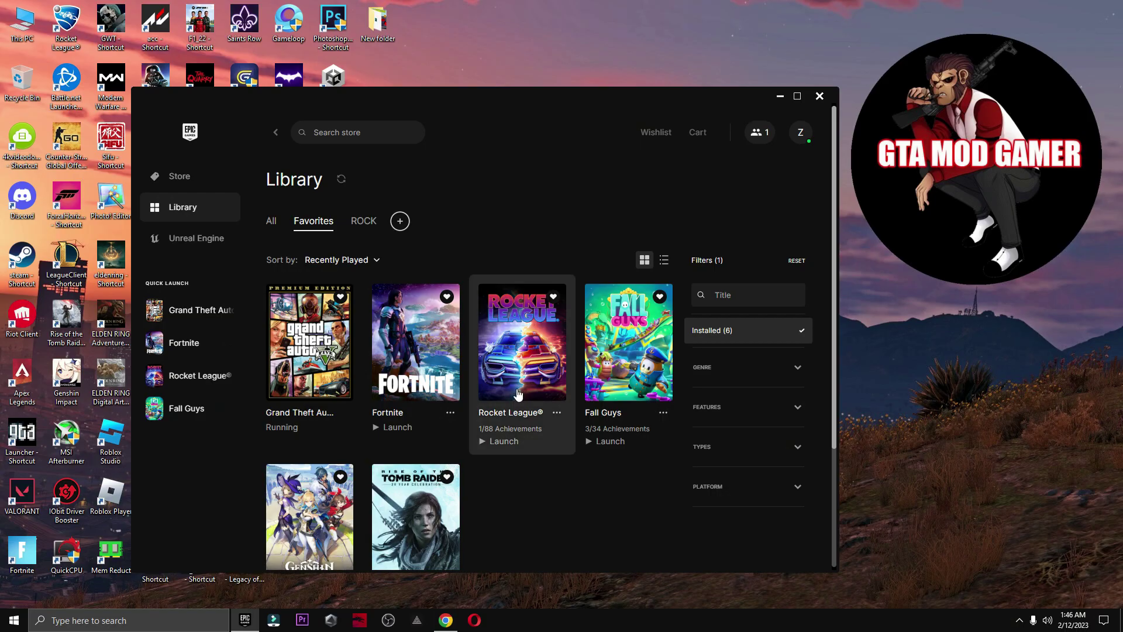
left_click(775, 100)
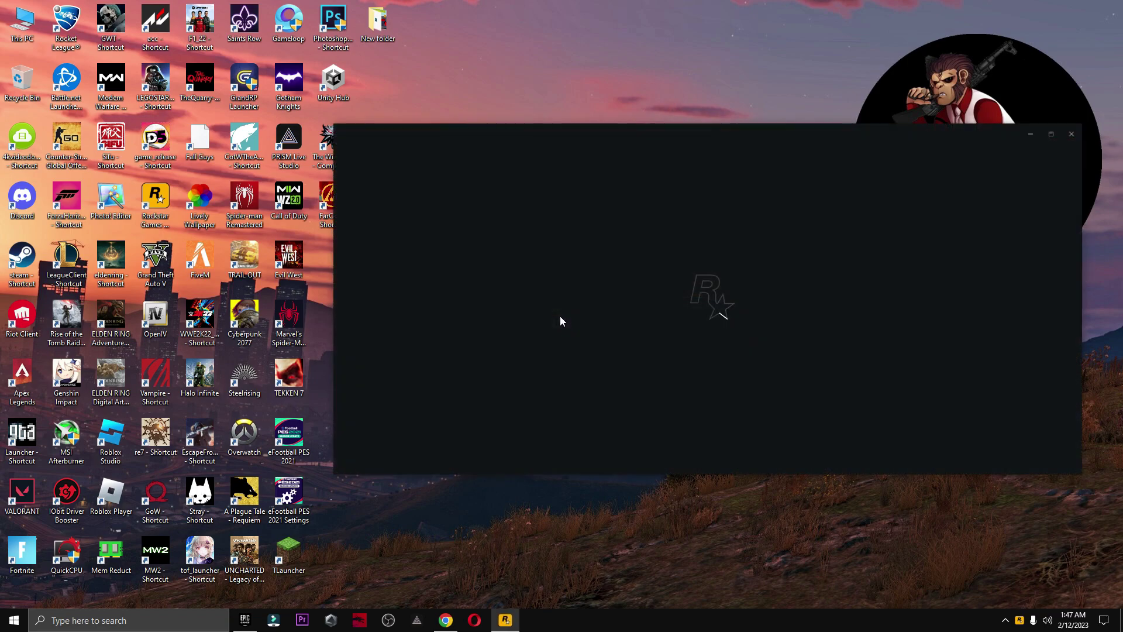
left_click_drag(793, 134, 552, 130)
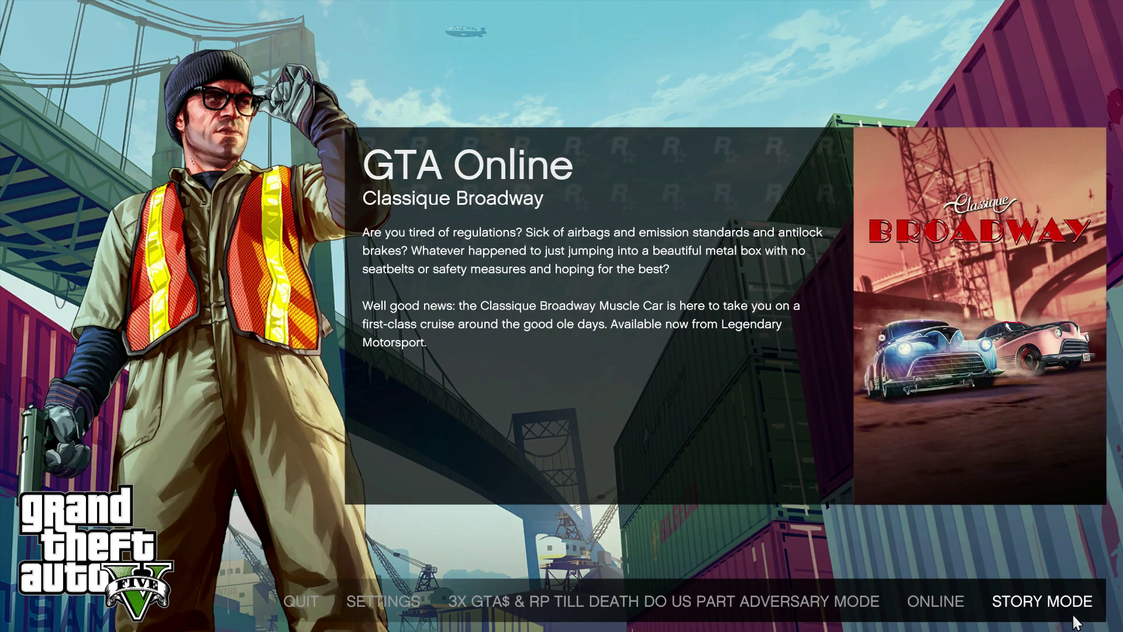
left_click(1053, 601)
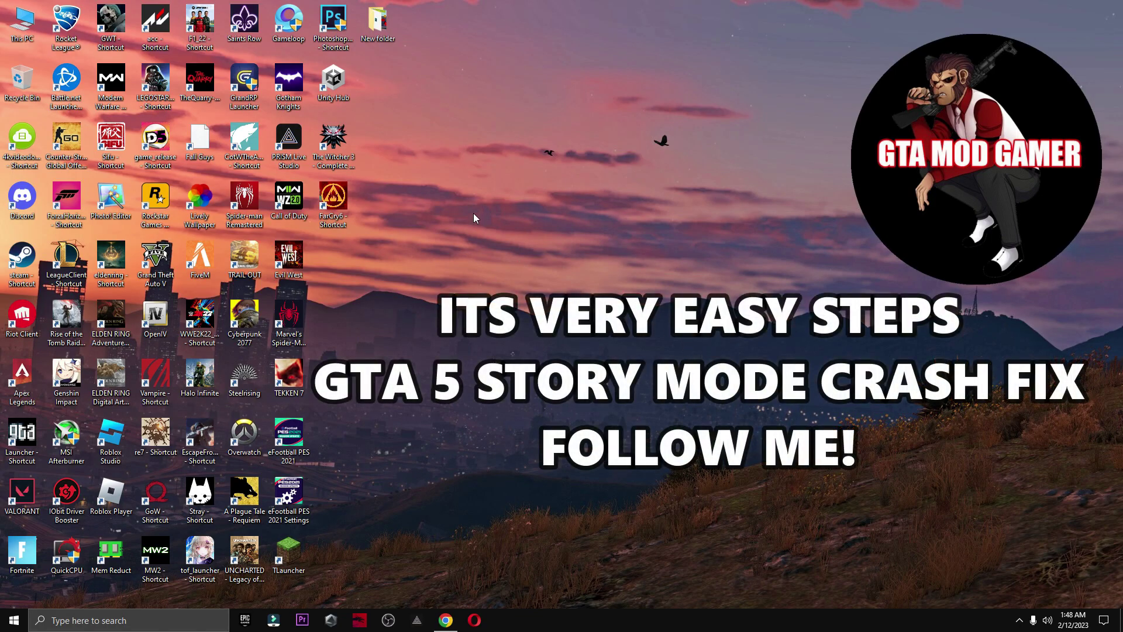
Reopen the Epic Games Launcher on its Library page and minimize the launcher.
left_click(1019, 621)
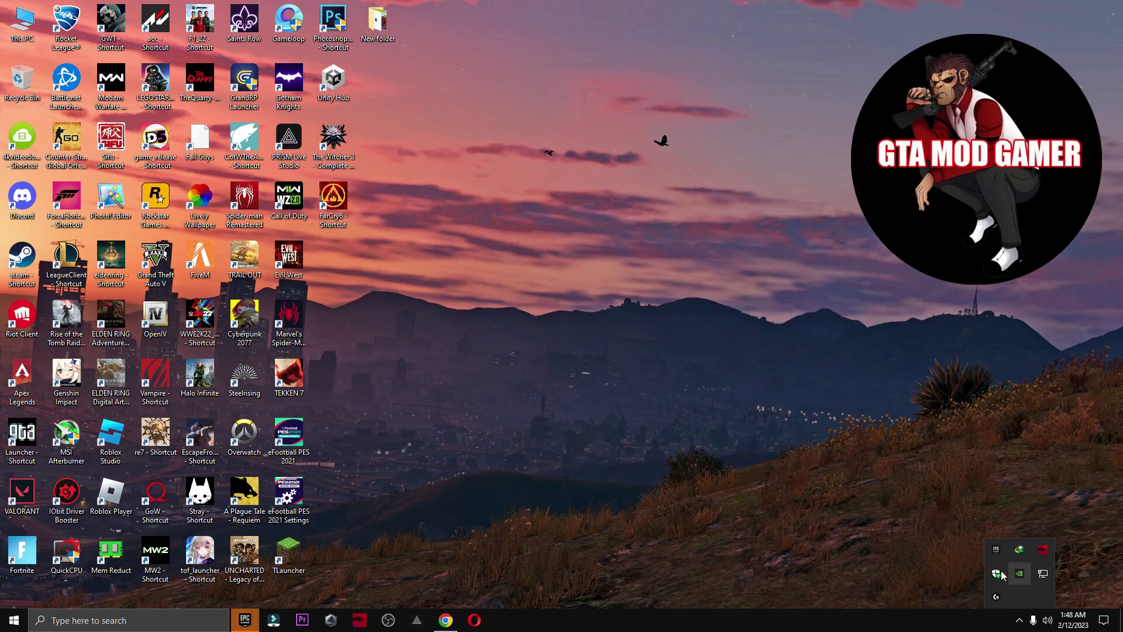
left_click(910, 606)
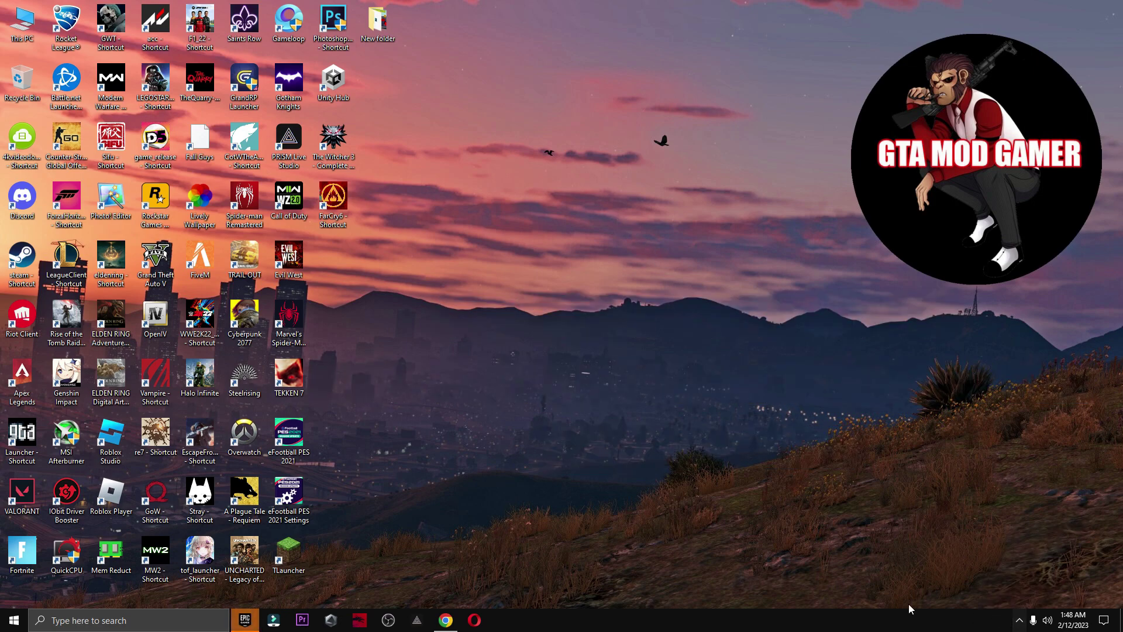
left_click(245, 621)
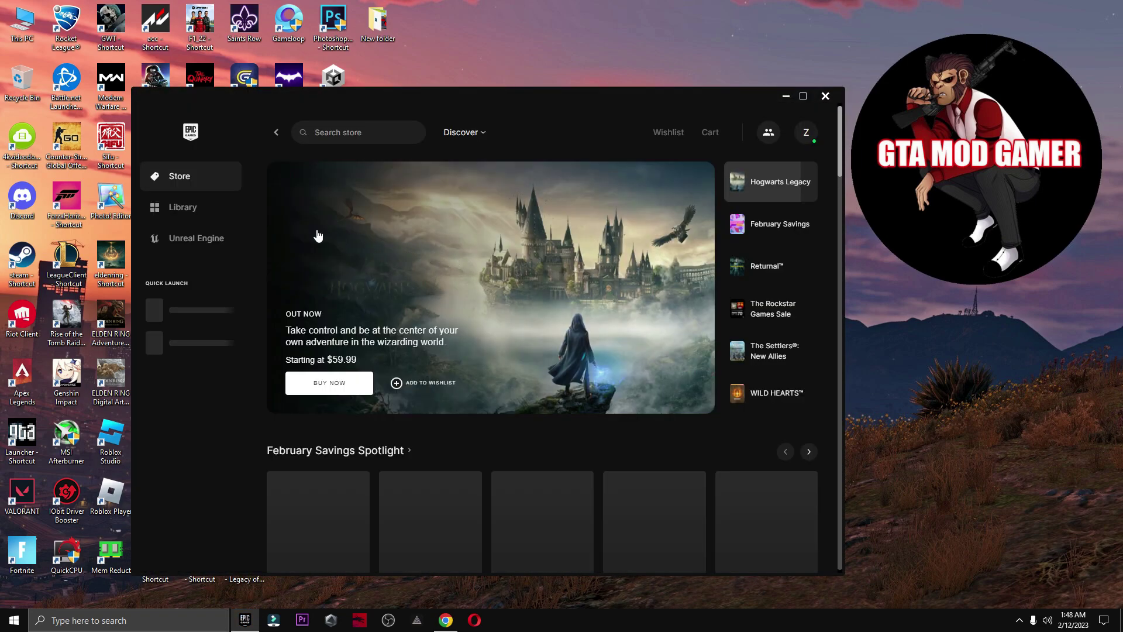
left_click(194, 206)
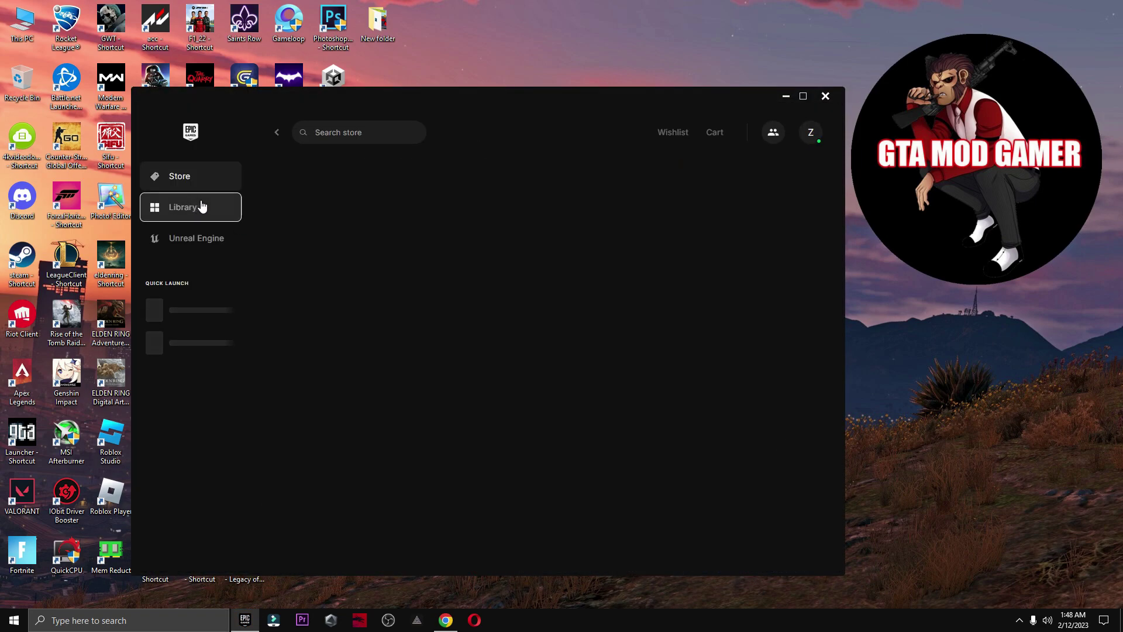
left_click(785, 97)
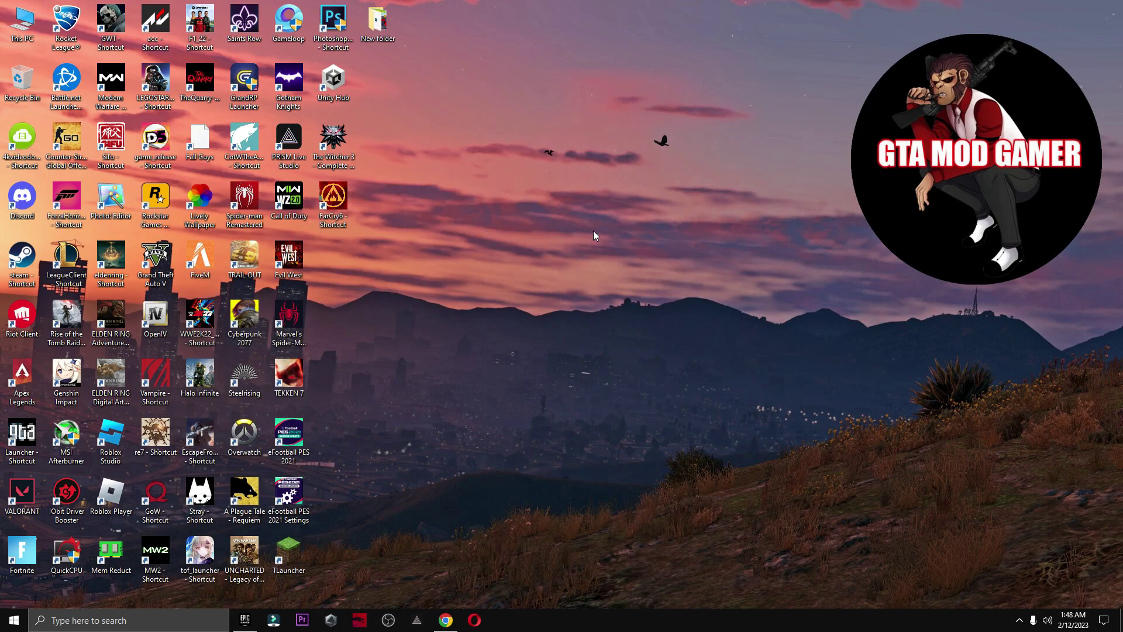
Switch to Chrome and look through the download pages for OpenIV, Script Hook V, Packfile Limit Adjuster, HeapAdjuster and Gameconfig.
left_click(444, 621)
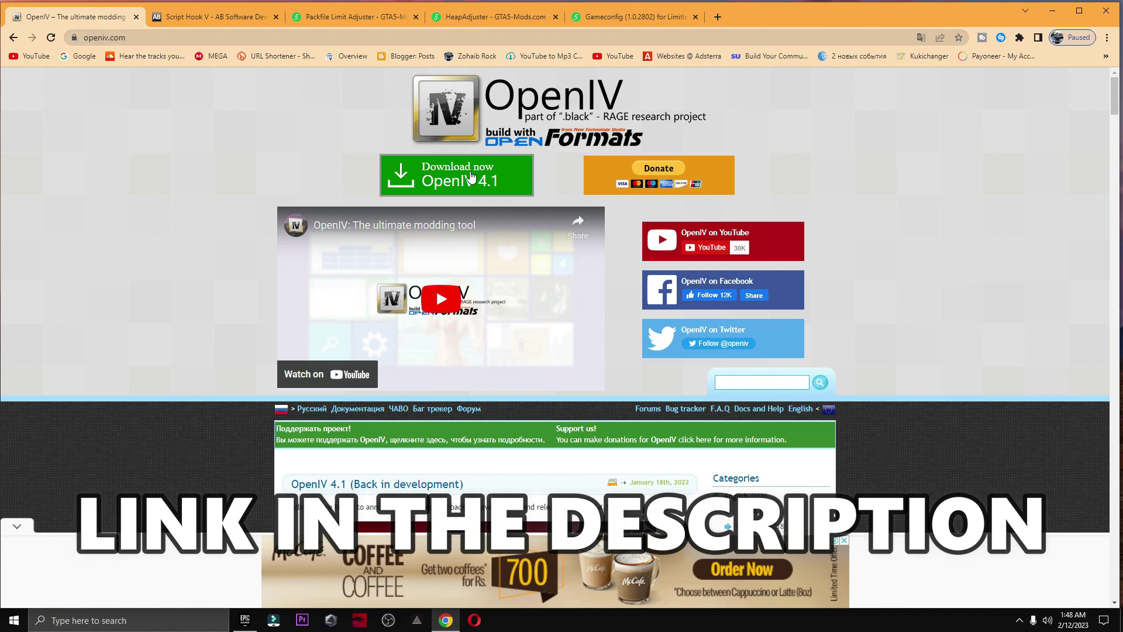
left_click(214, 18)
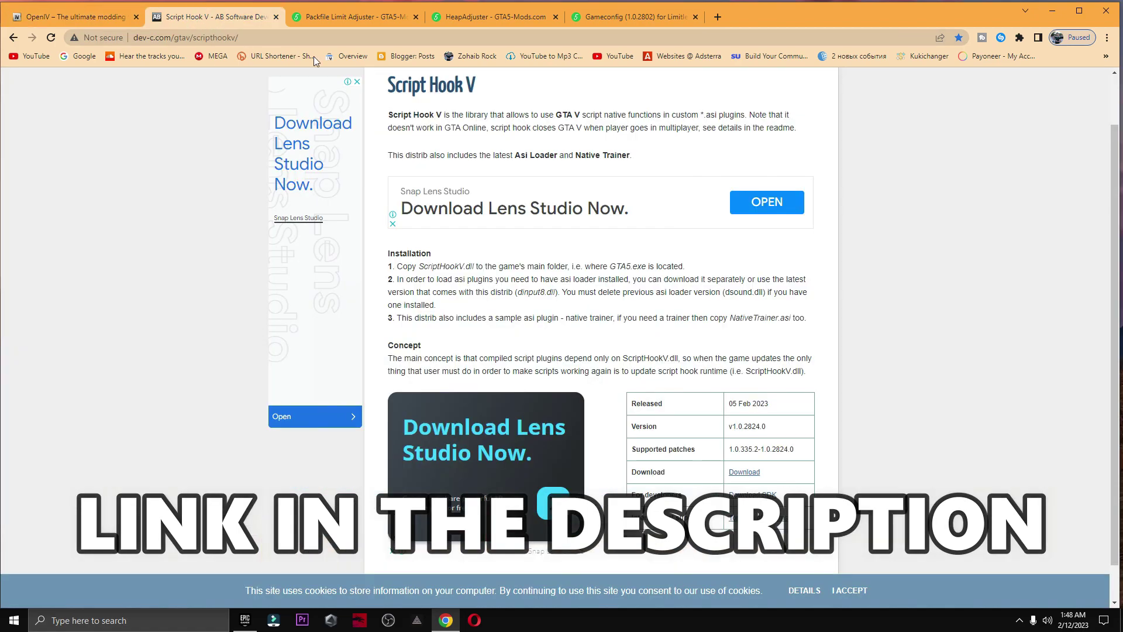
left_click(391, 17)
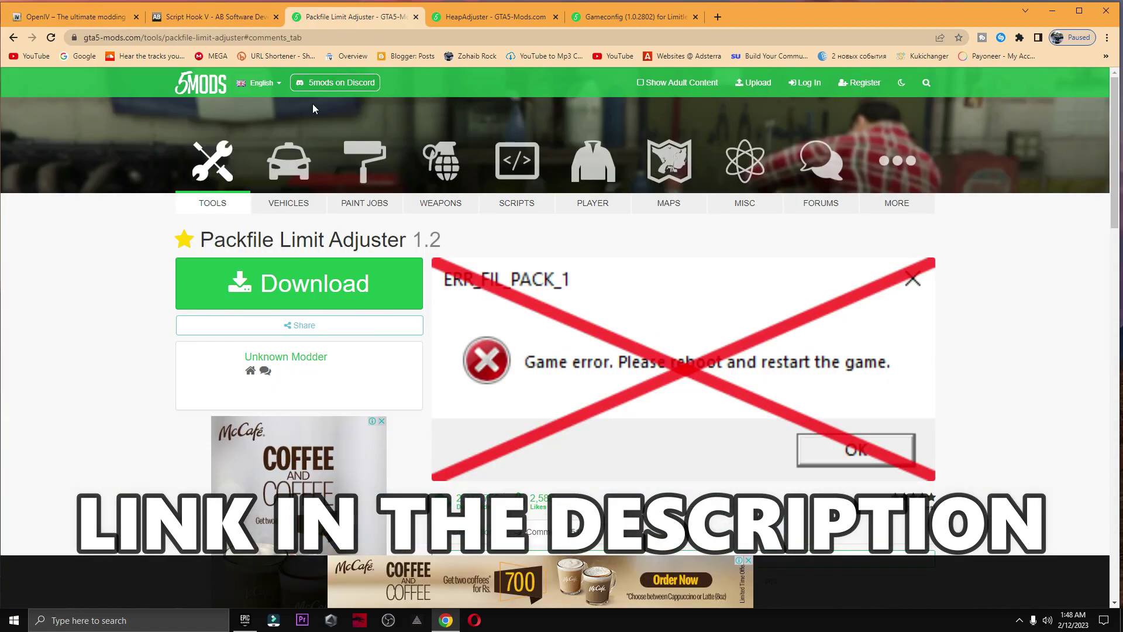
left_click(494, 17)
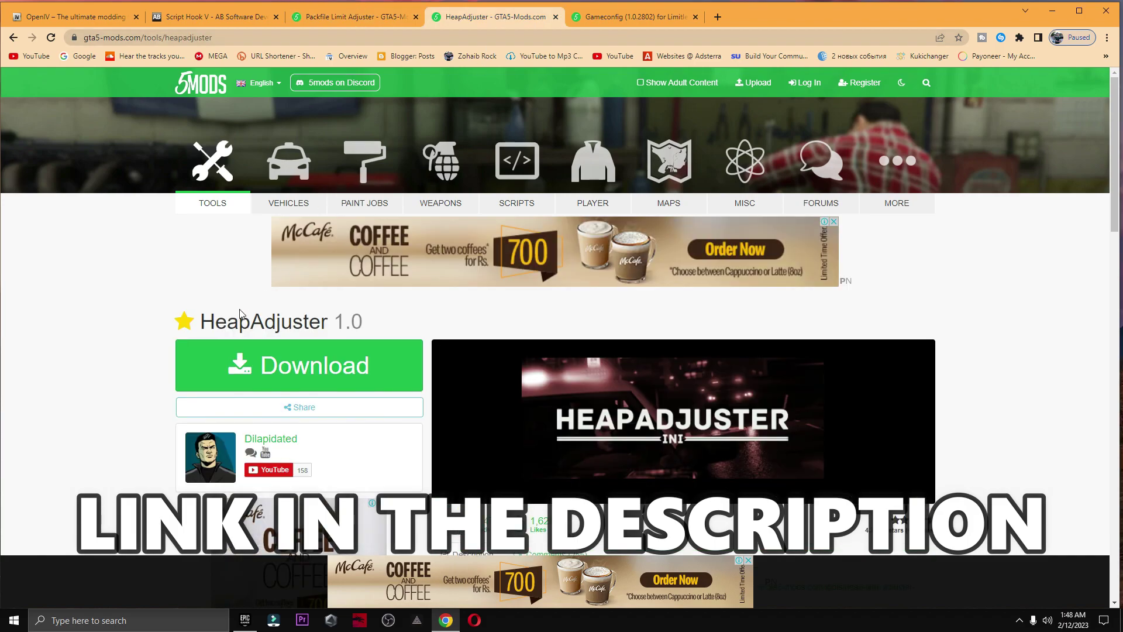
key("ctrl+Tab")
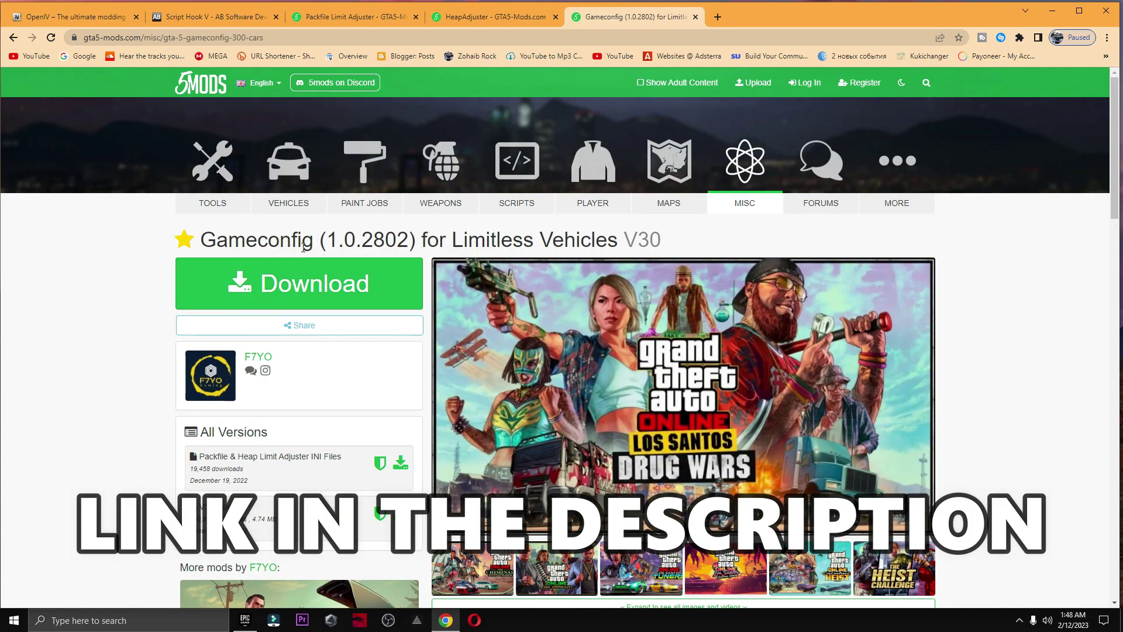
Download the OpenIV 4.1 installer from openiv.com to the Desktop as ovisetup_2.
left_click(69, 17)
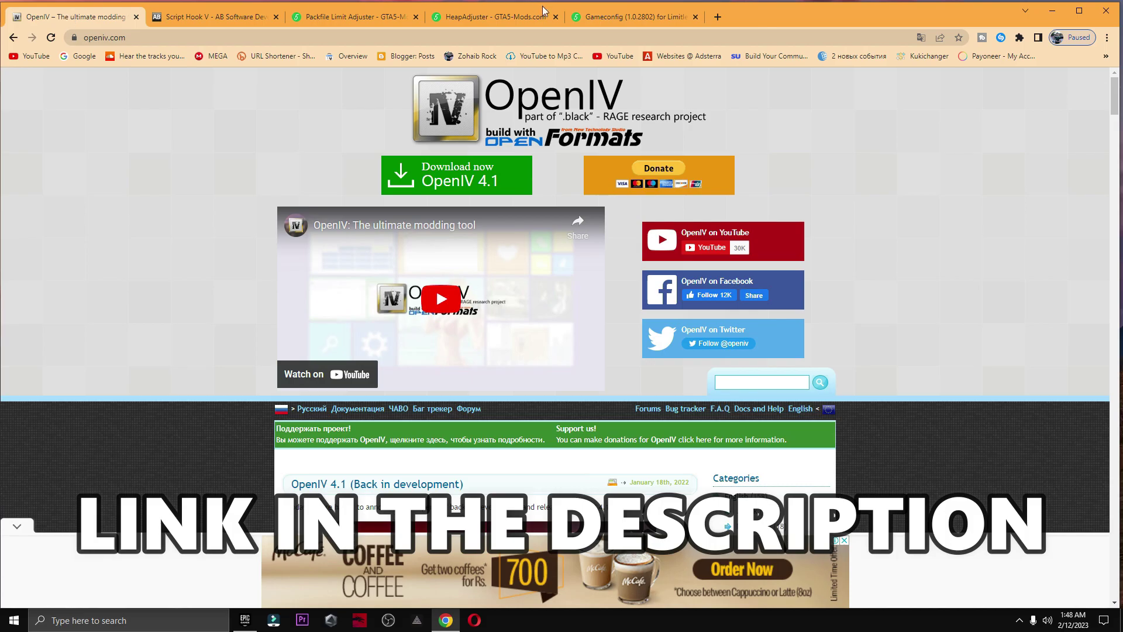
left_click(453, 181)
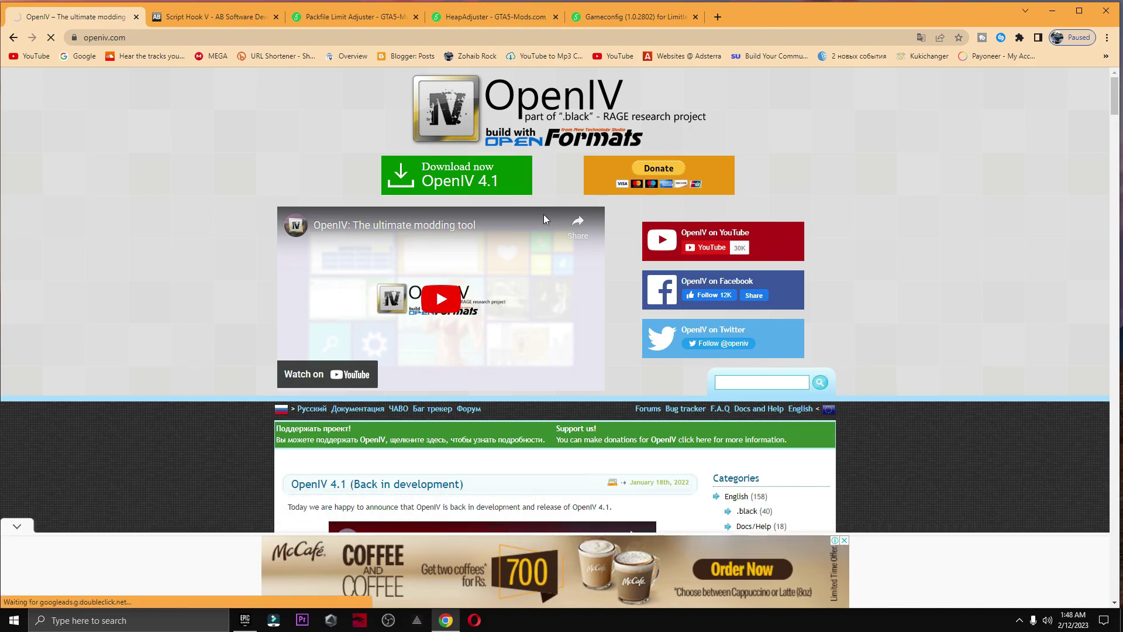
left_click(663, 287)
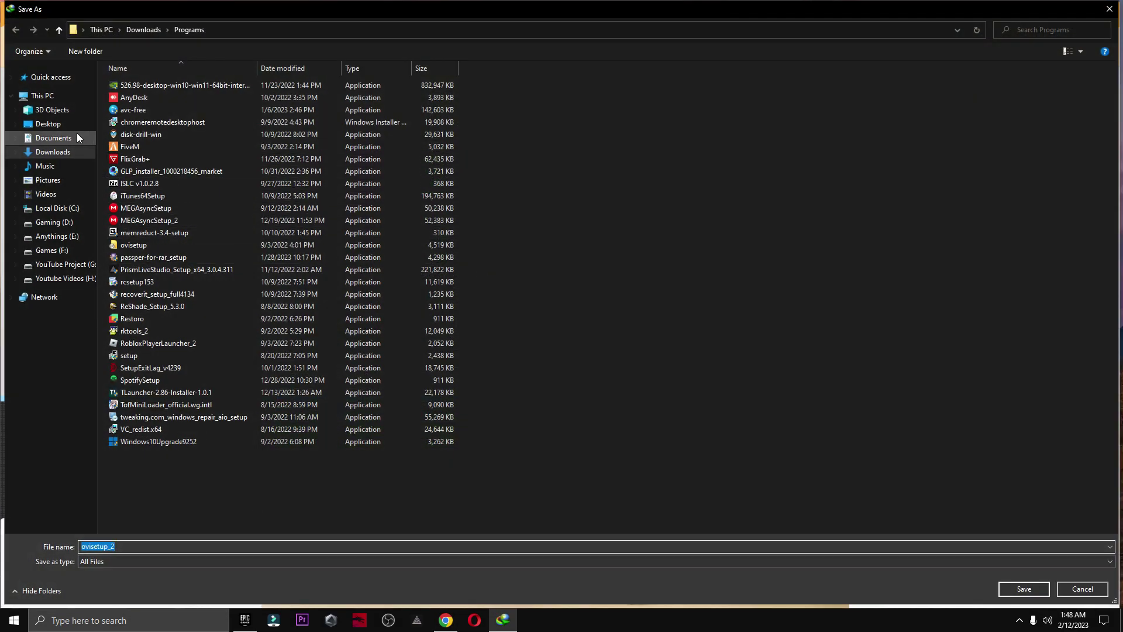
left_click(46, 124)
left_click(1027, 588)
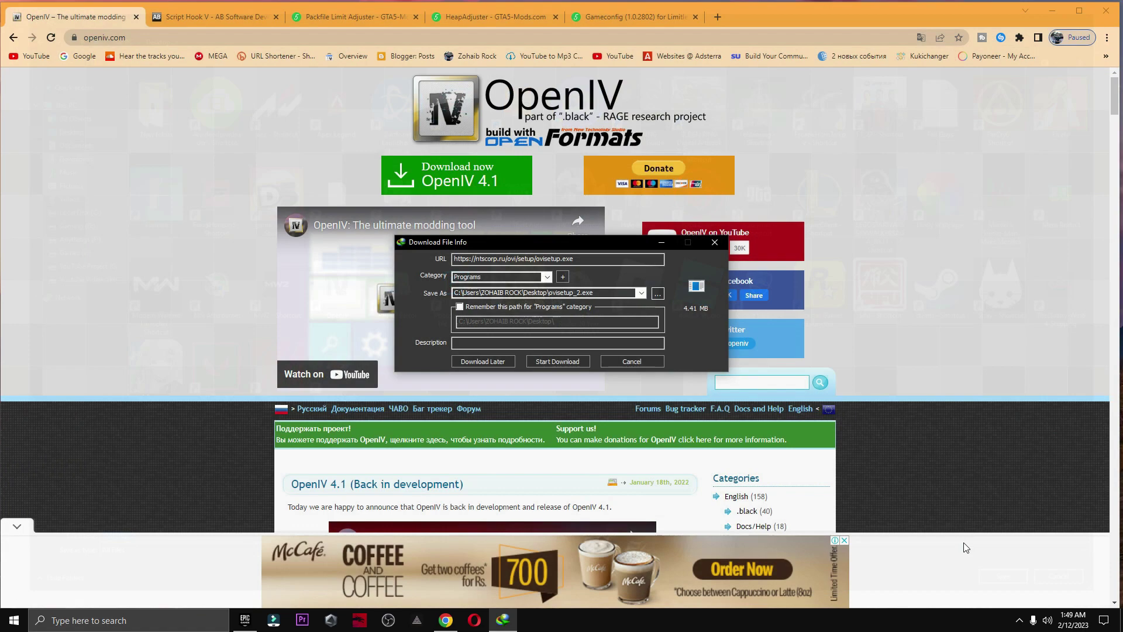
left_click(557, 361)
Download Script Hook V v1.0.2824.0 from its dev-c.com page to the Desktop.
left_click(214, 16)
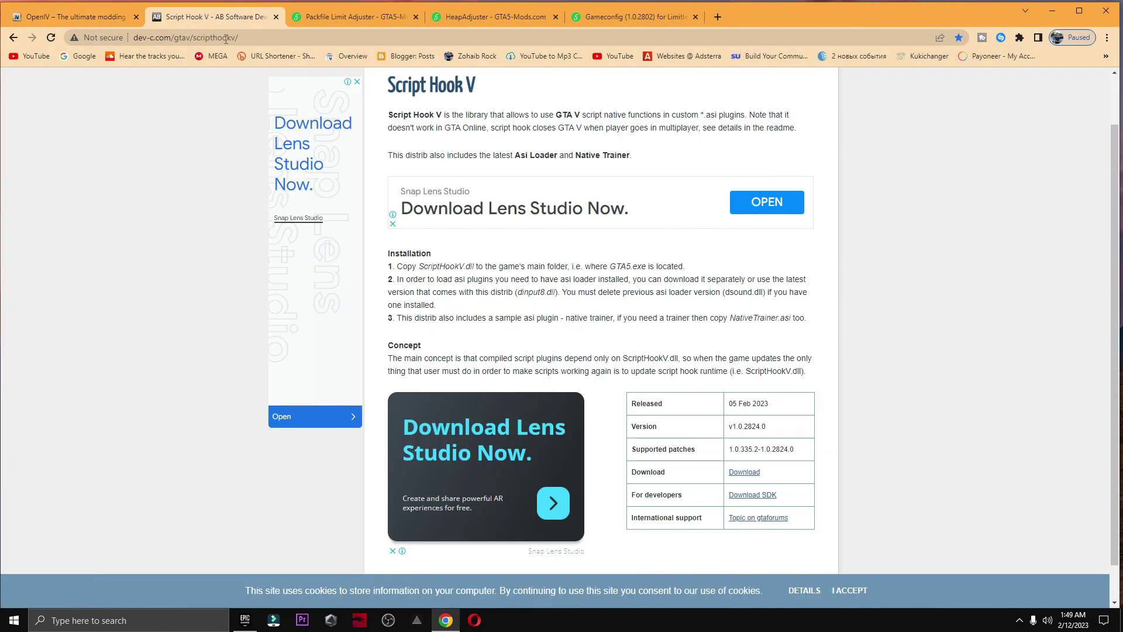
left_click(759, 475)
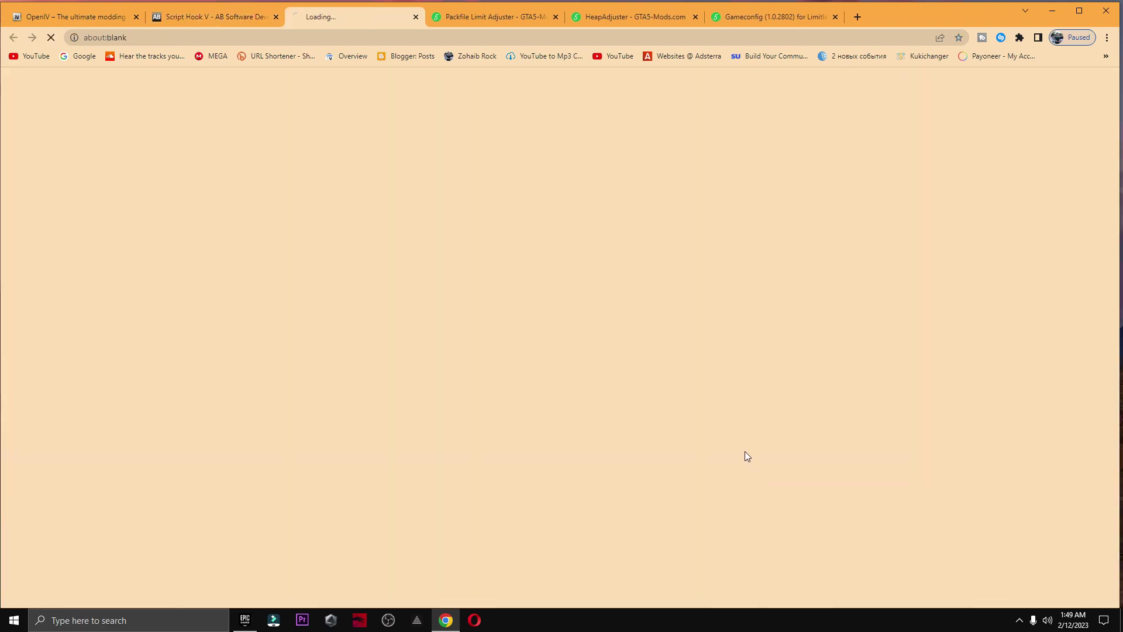
left_click(658, 294)
left_click(49, 124)
left_click(1023, 589)
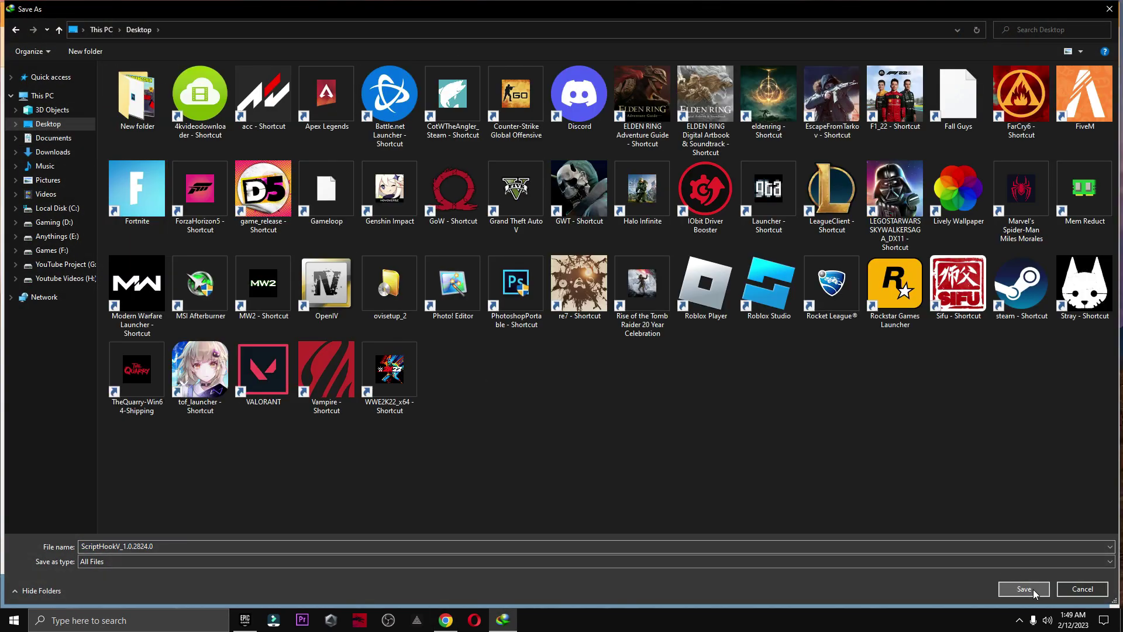
left_click(556, 359)
Download Packfile Limit Adjuster 1.2 from GTA5-Mods and save the archive to the Desktop.
left_click(350, 18)
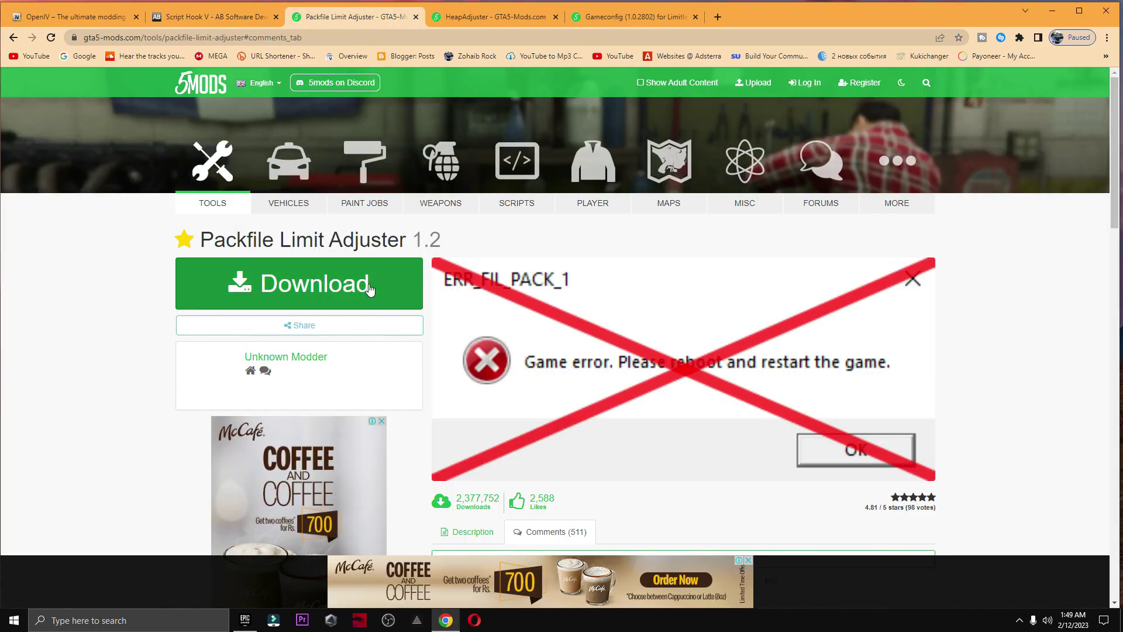
left_click(315, 299)
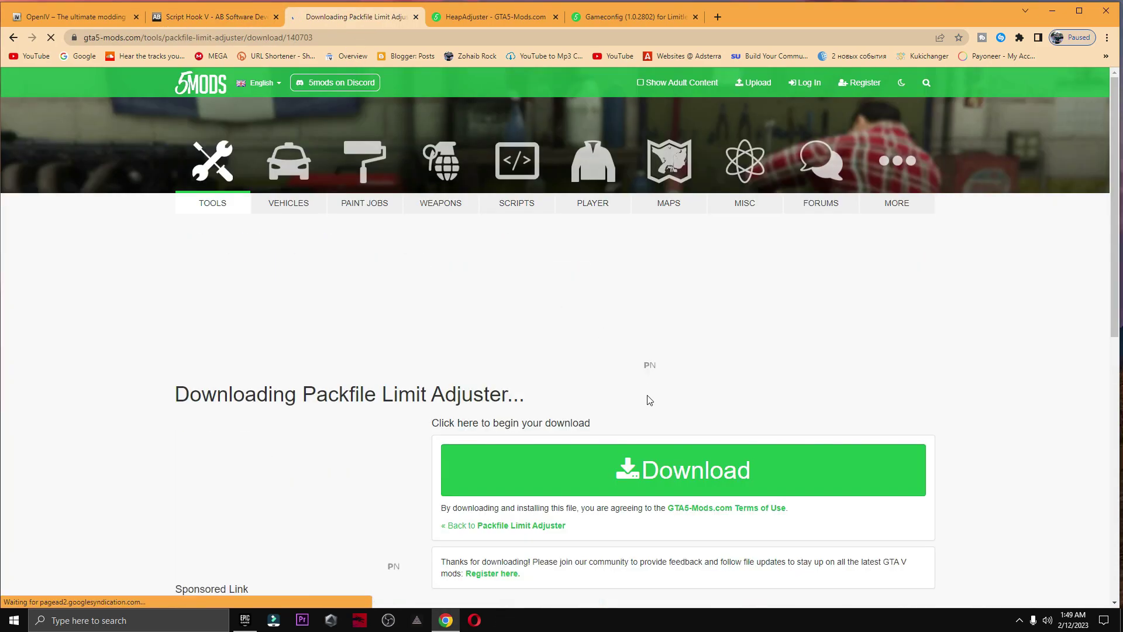
left_click(657, 478)
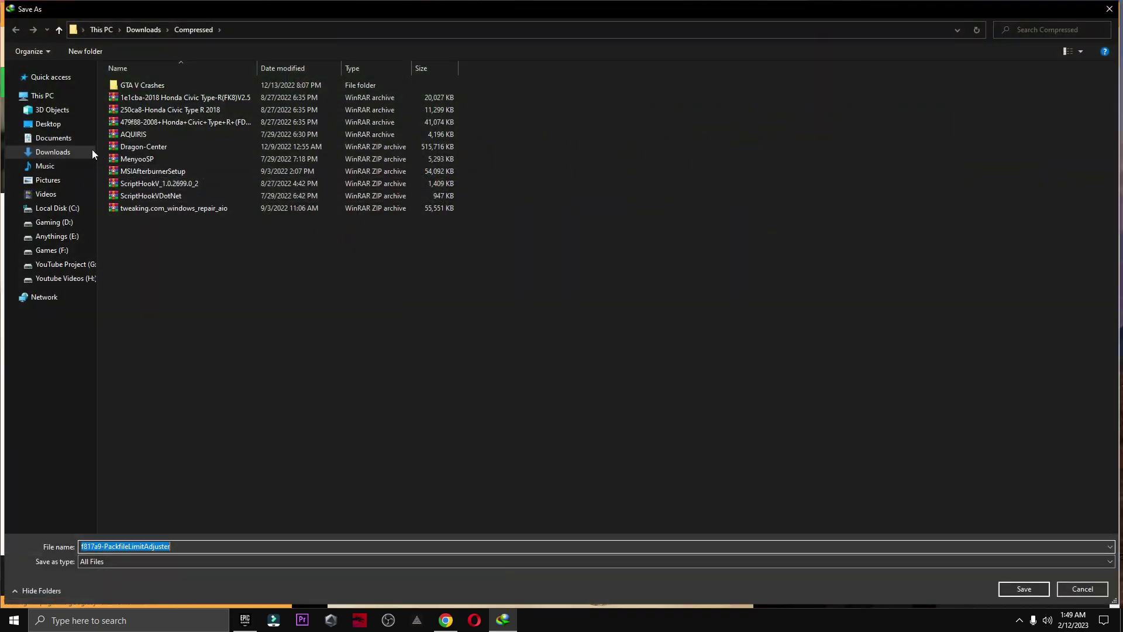
left_click(48, 123)
left_click(1024, 589)
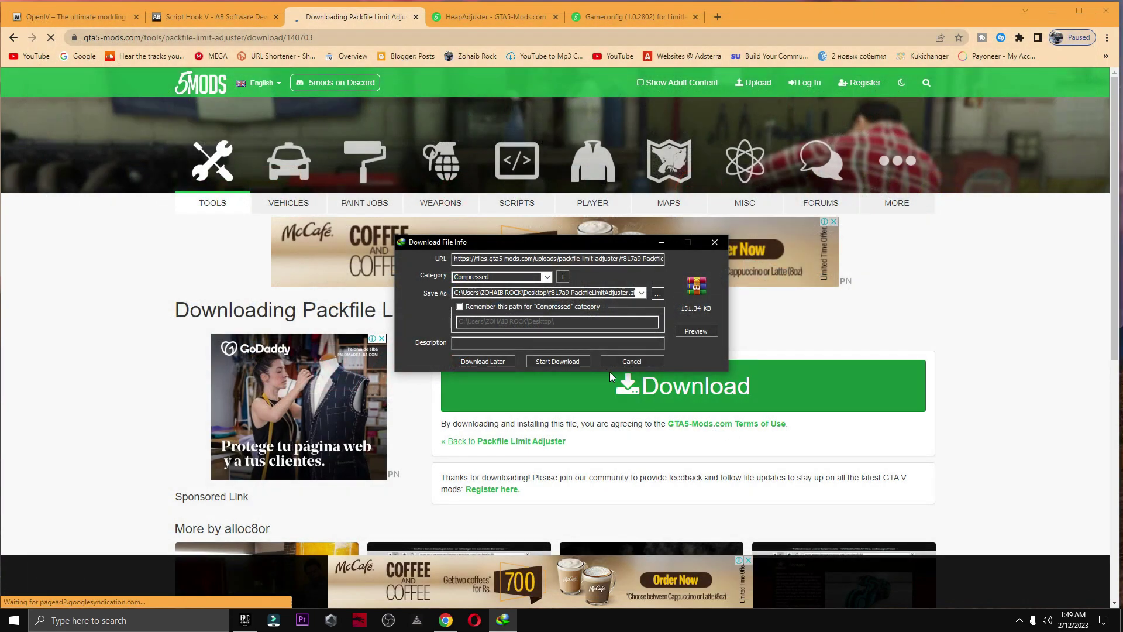
left_click(558, 362)
Download HeapAdjuster 1.0 from GTA5-Mods and save the archive to the Desktop.
left_click(495, 16)
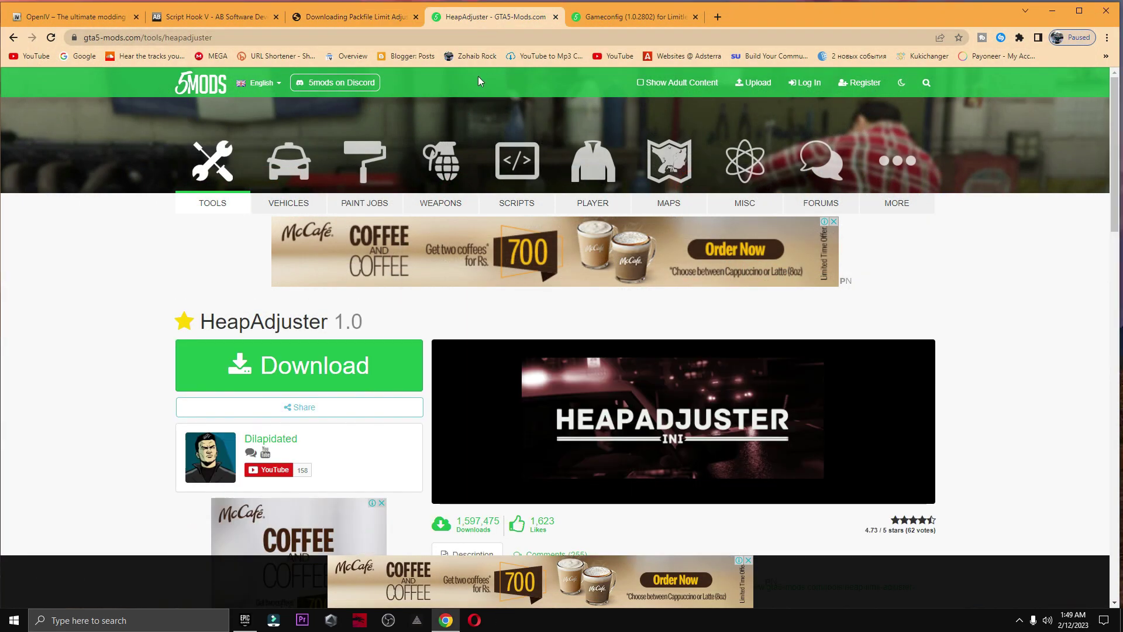
left_click(349, 358)
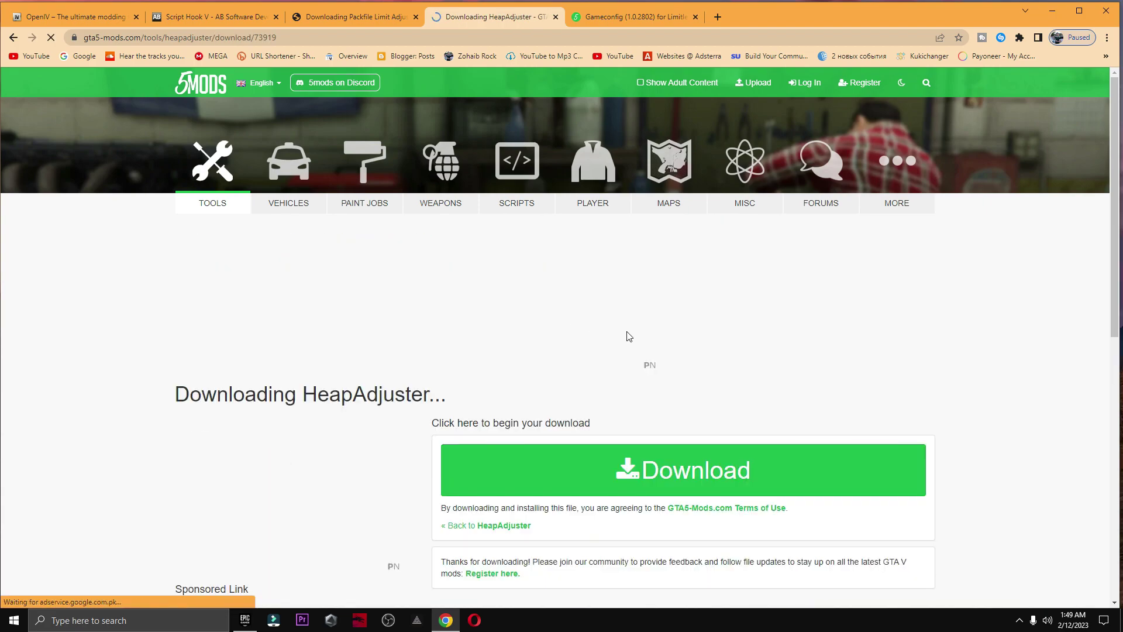
left_click(692, 487)
left_click(670, 294)
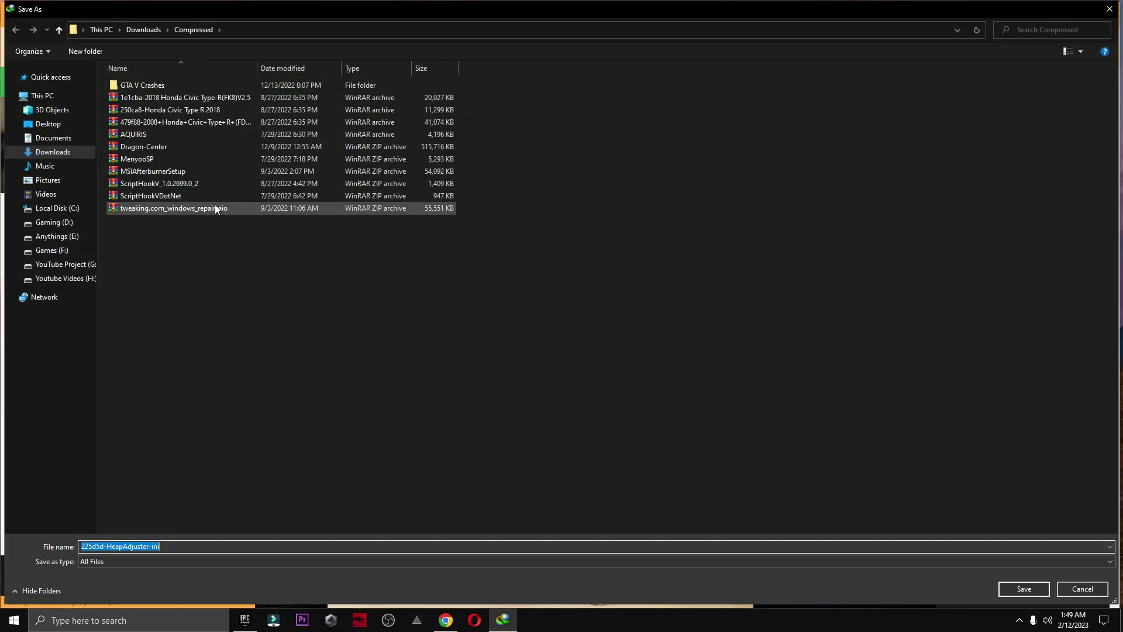
left_click(47, 124)
left_click(1023, 588)
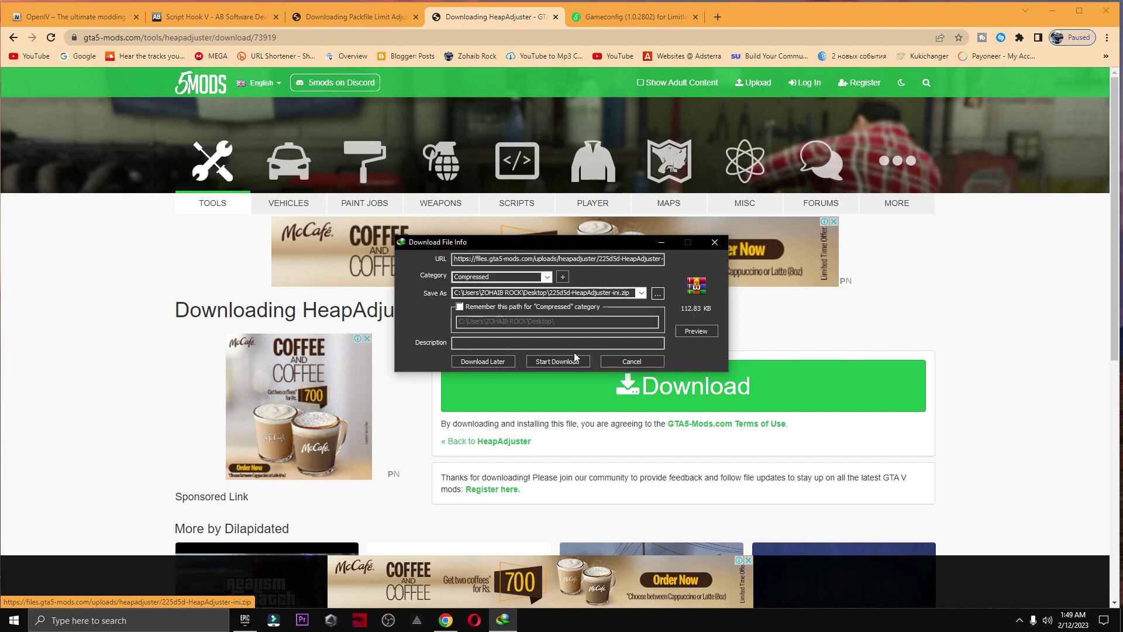
left_click(576, 356)
Download Gameconfig (1.0.2802) for Limitless Vehicles V30 from GTA5-Mods and save the archive to the Desktop.
left_click(619, 19)
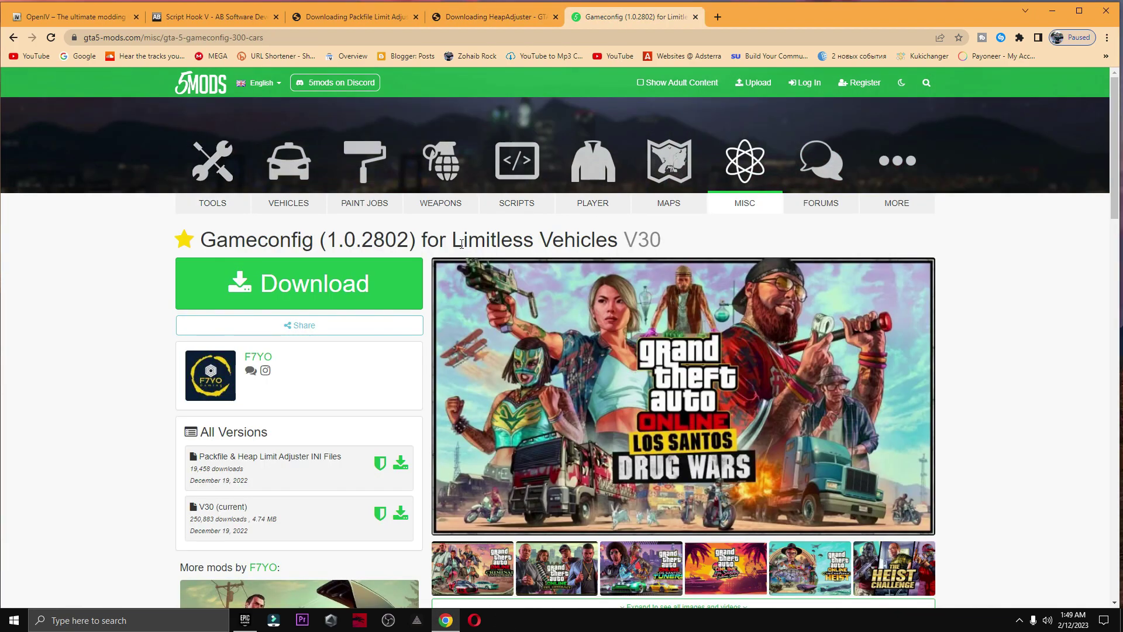
left_click(325, 286)
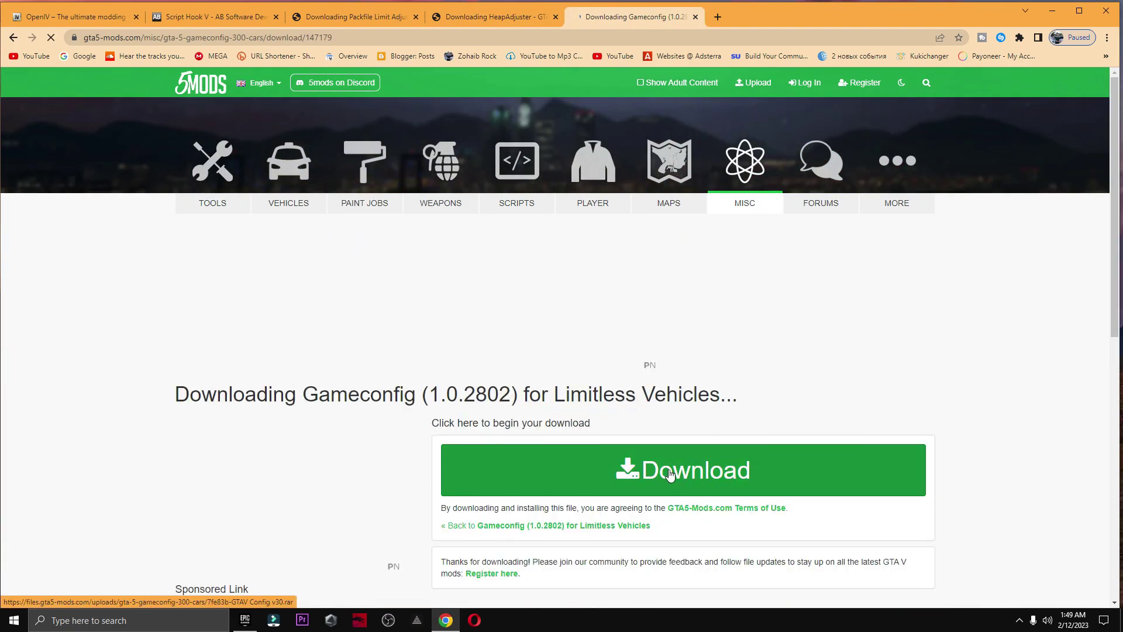
left_click(671, 473)
left_click(647, 302)
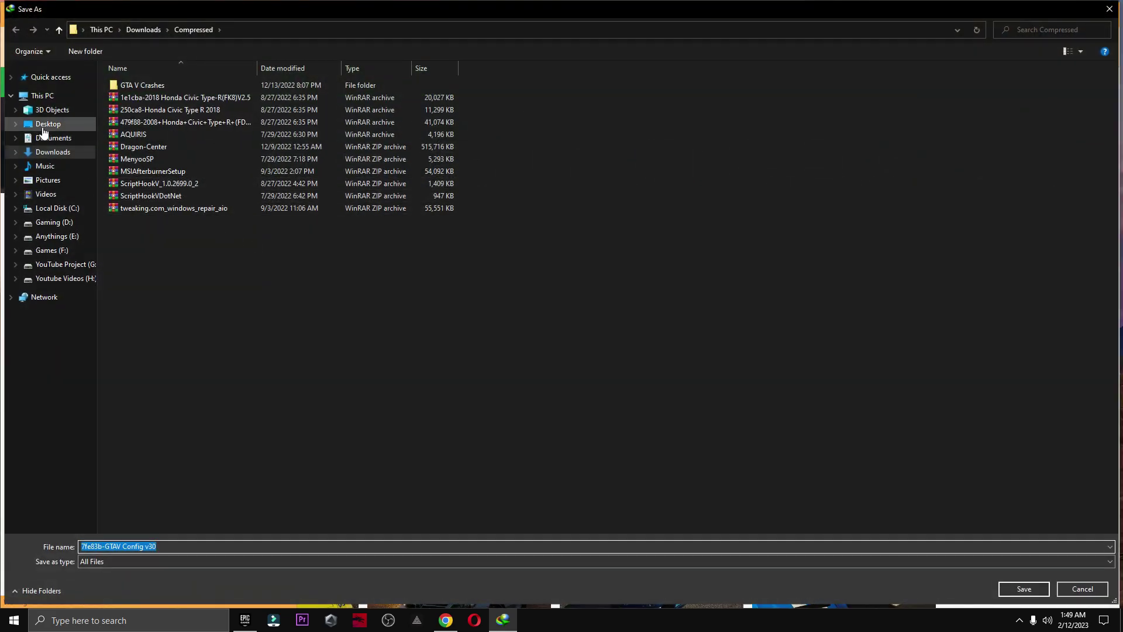
left_click(43, 125)
left_click(1024, 589)
left_click(570, 361)
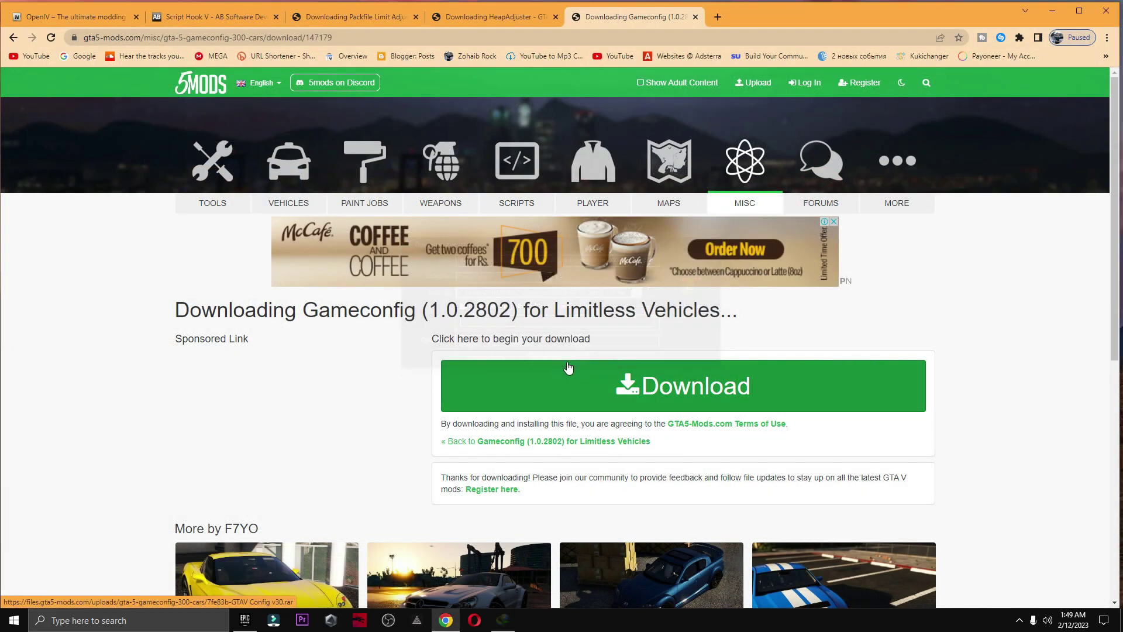
Close the browser and arrange the OpenIV installer and four downloaded mod archives in a row on the empty desktop area.
left_click(1106, 10)
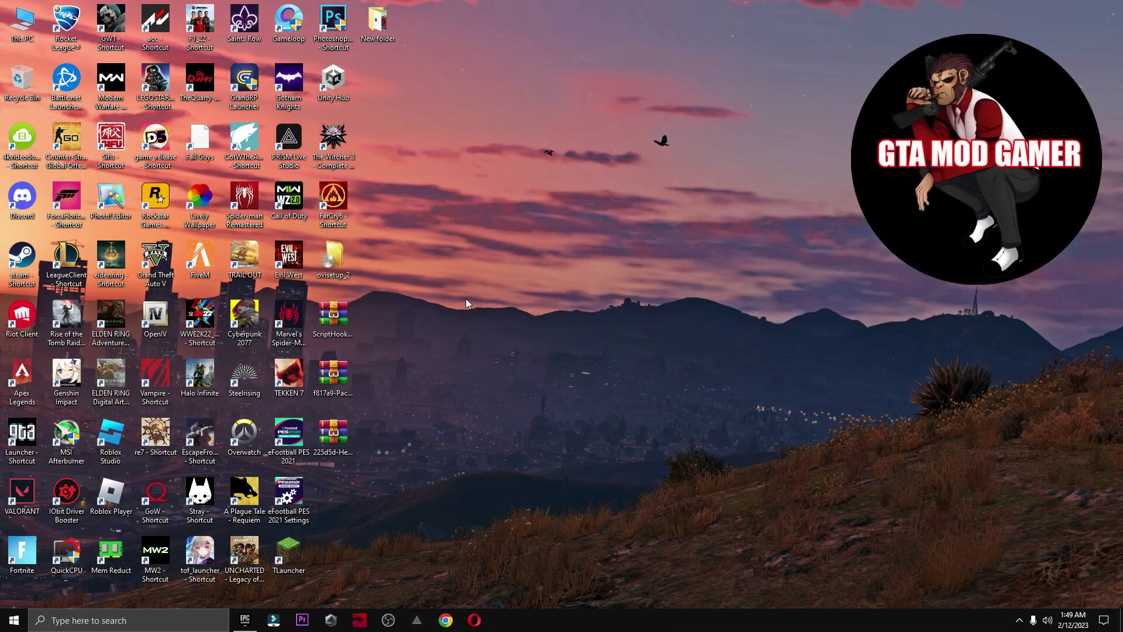
left_click_drag(334, 258, 467, 201)
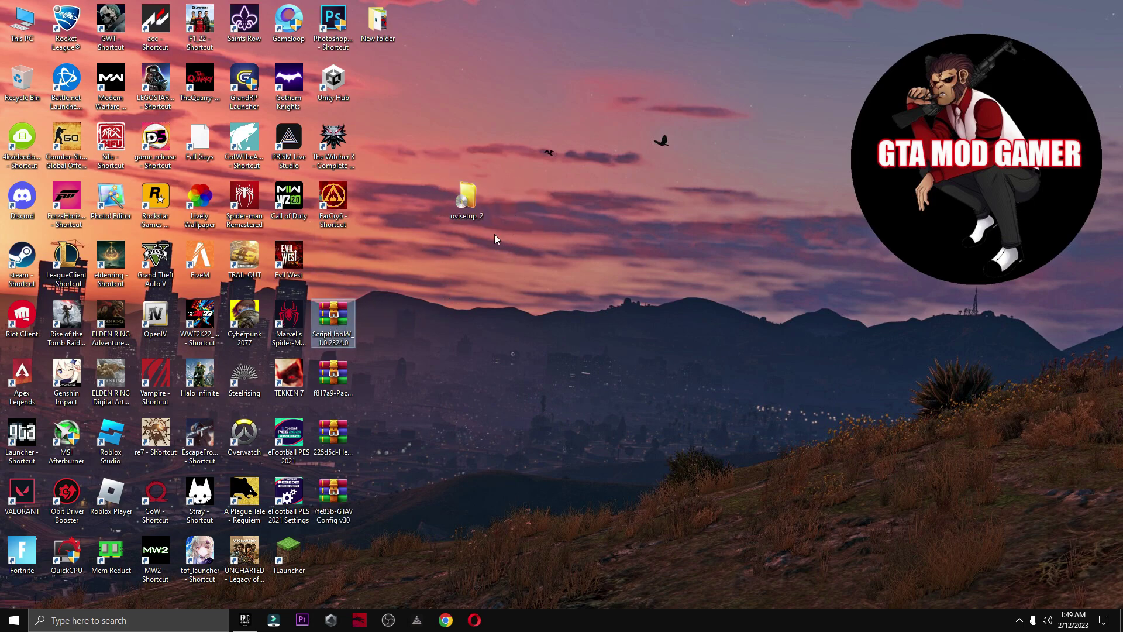
left_click_drag(334, 318, 511, 199)
left_click_drag(334, 377, 556, 200)
left_click_drag(333, 436, 608, 208)
left_click_drag(333, 497, 647, 212)
left_click_drag(668, 279, 427, 209)
left_click(555, 286)
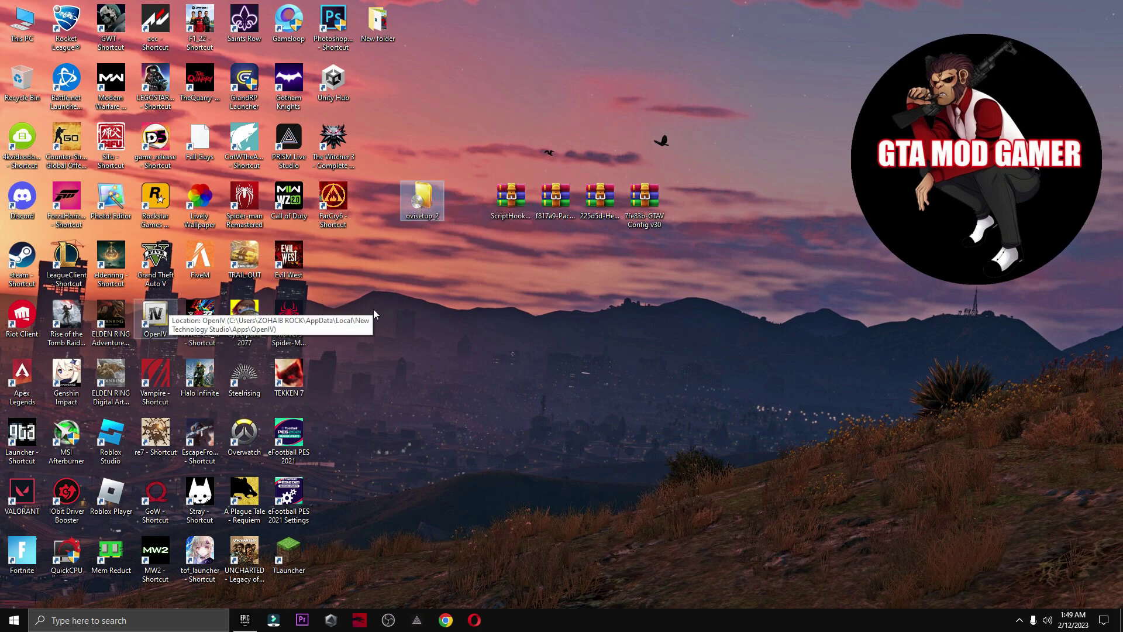
Set the ScriptHookV_1.0.2824.0 archive apart from the other downloads and extract its contents directly onto the desktop.
left_click(501, 228)
left_click_drag(457, 241, 454, 271)
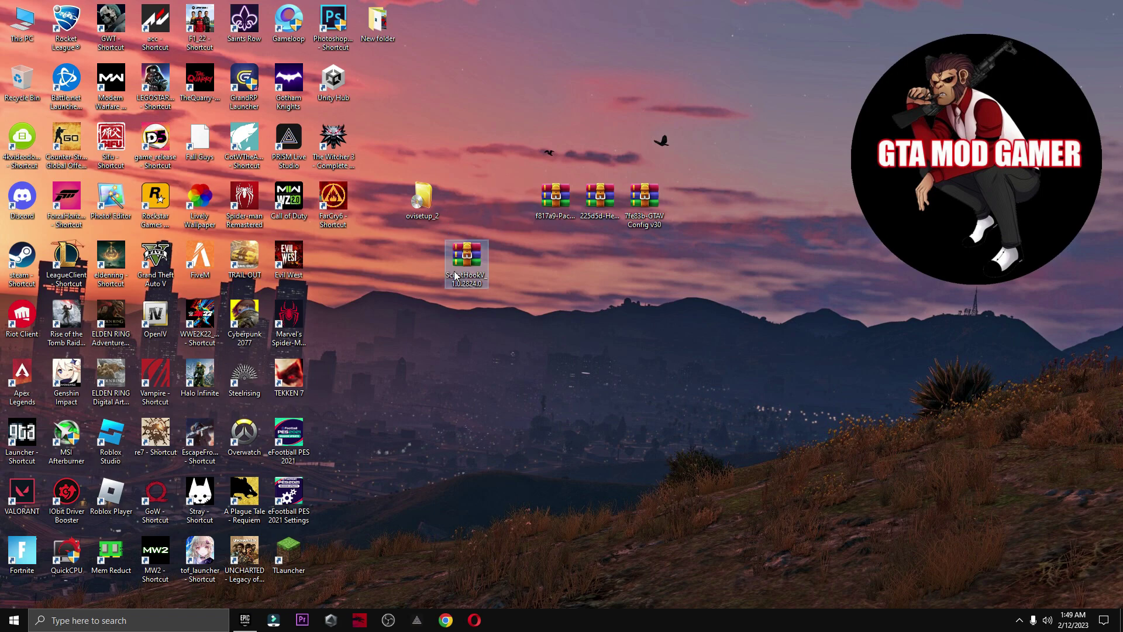
right_click(454, 272)
left_click(500, 332)
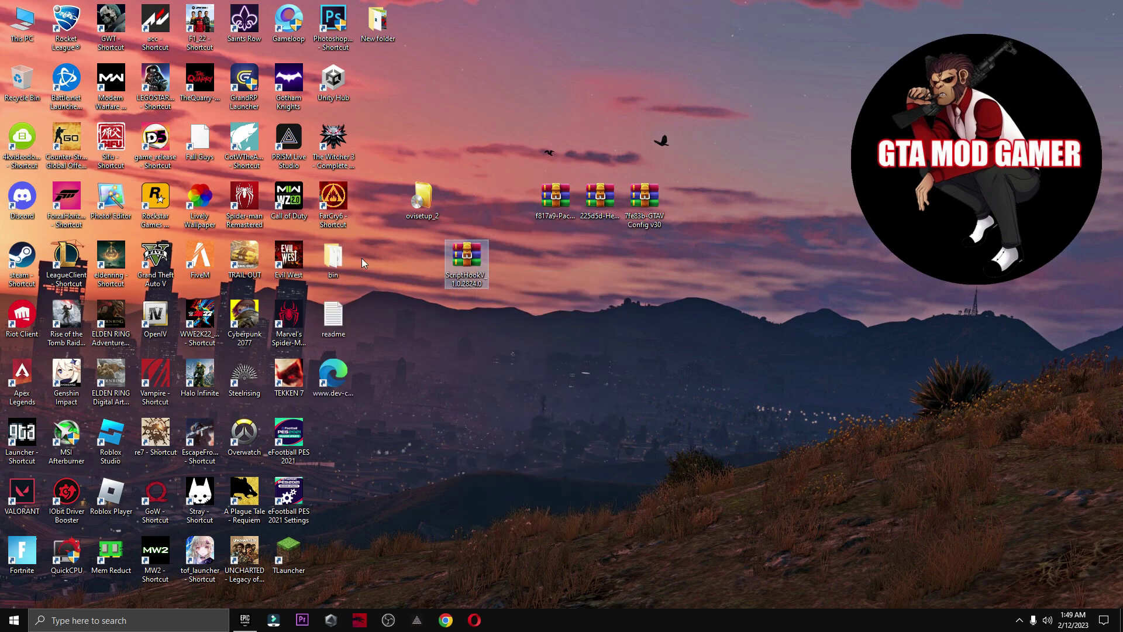
Copy dinput8.dll, NativeTrainer.asi and ScriptHookV.dll from the extracted bin folder.
double_click(333, 254)
left_click_drag(343, 240, 309, 171)
right_click(307, 171)
left_click(334, 307)
Paste the copied Script Hook V files into F:\Games\GTAV, replacing the existing files, and minimize the folder window.
double_click(23, 24)
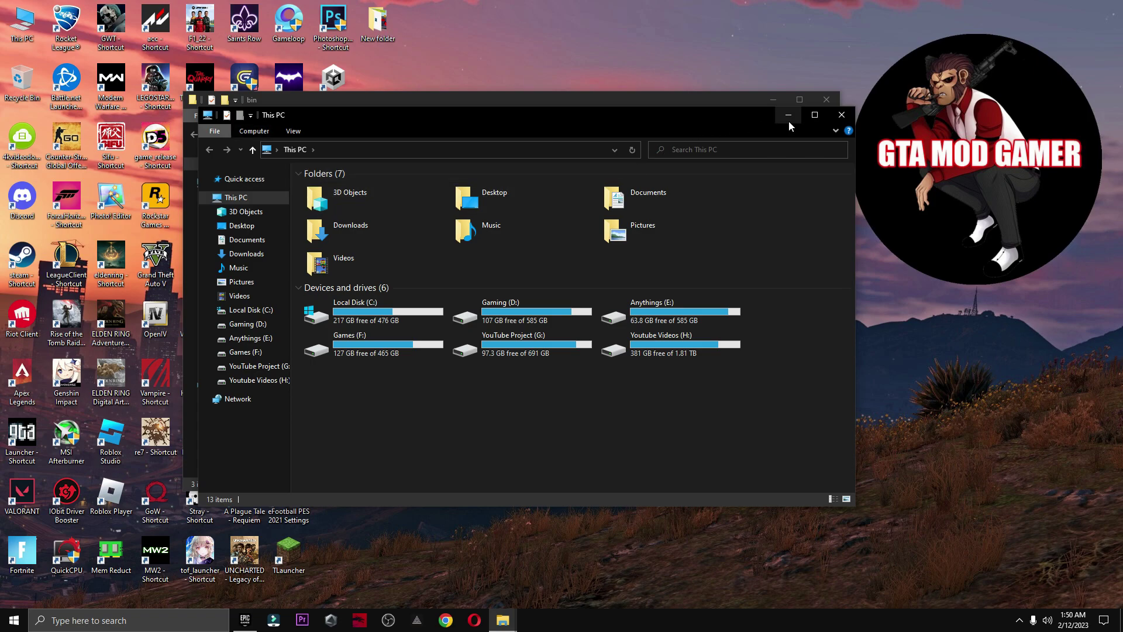
left_click(814, 116)
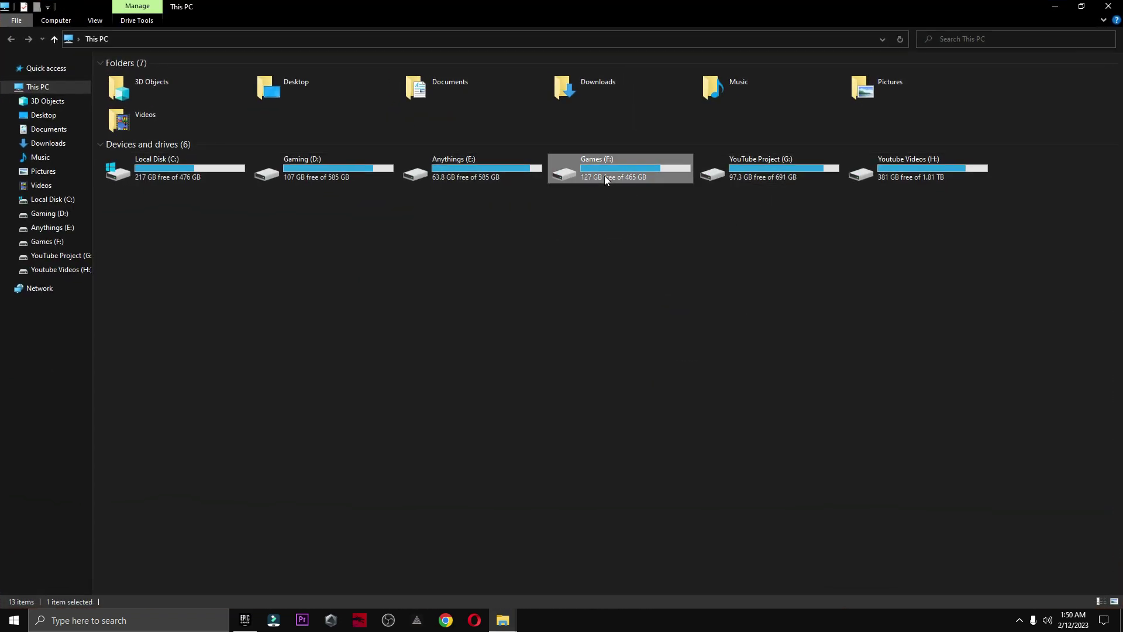
double_click(604, 176)
double_click(118, 80)
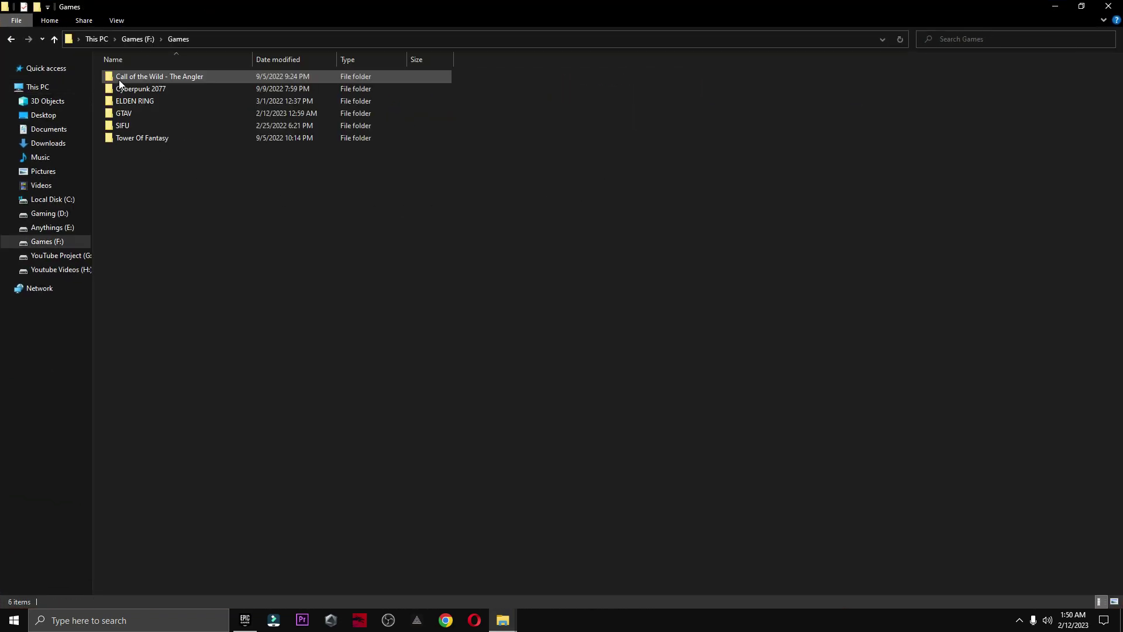
double_click(146, 115)
scroll(213, 233, "down", 2)
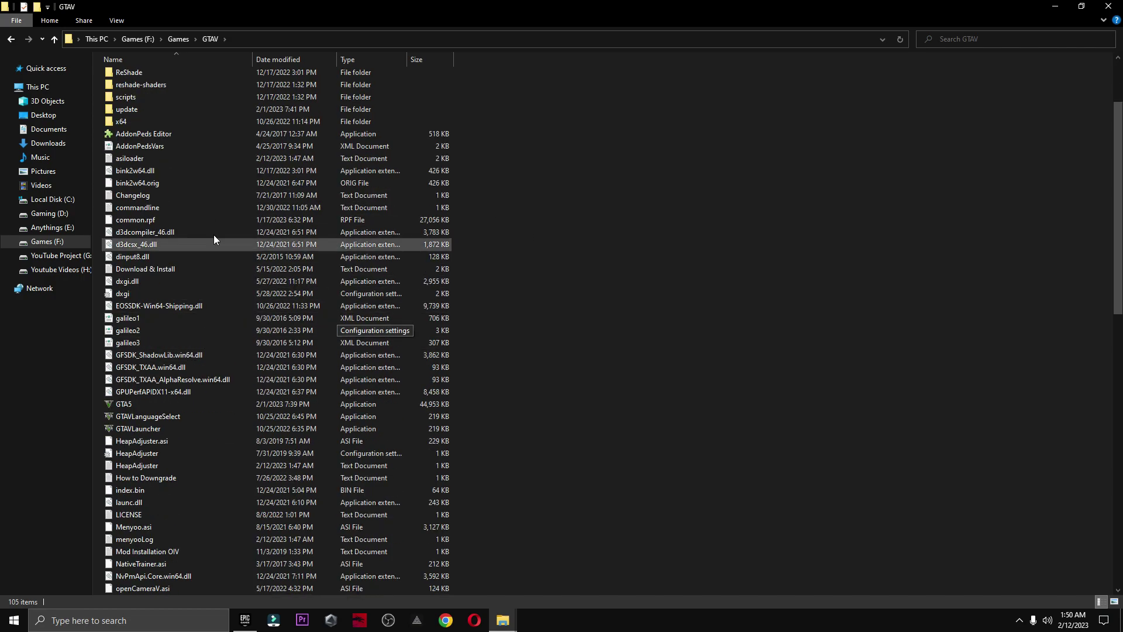
right_click(584, 265)
left_click(640, 345)
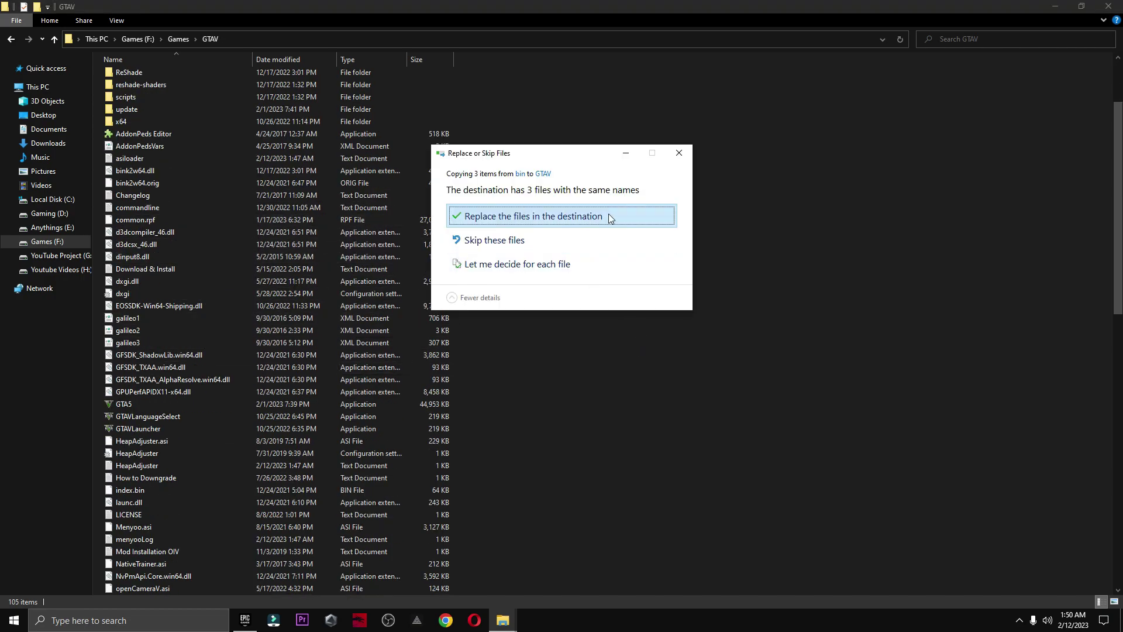
left_click(610, 217)
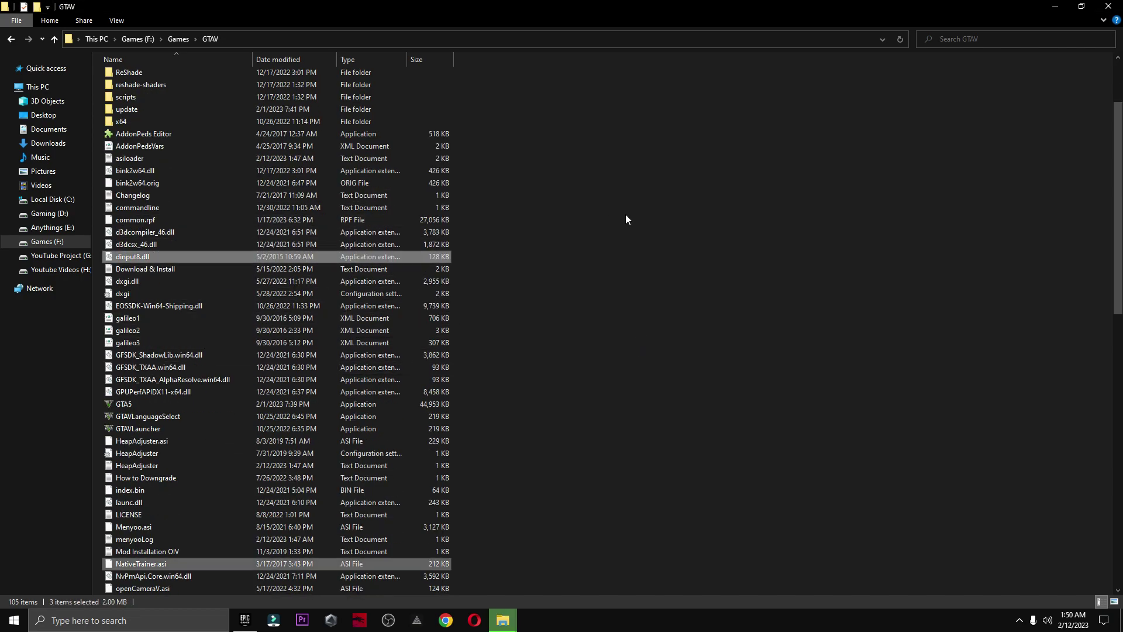
left_click(1053, 7)
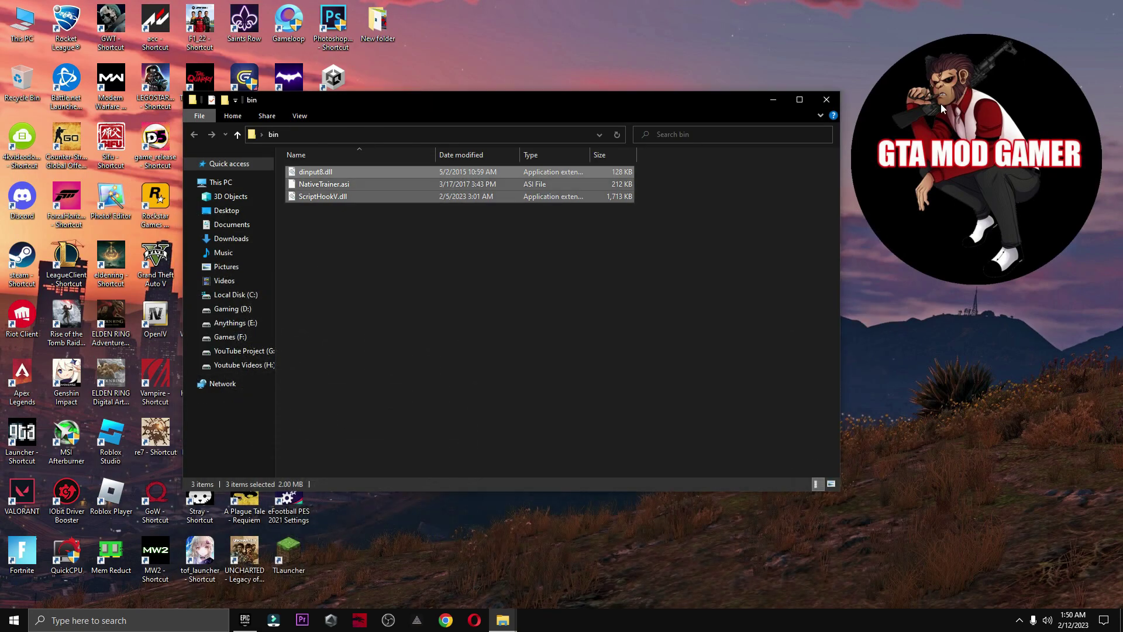
Close the bin folder and delete the Script Hook V archive and its extracted files from the desktop.
left_click(826, 101)
left_click_drag(417, 247, 328, 376)
right_click(328, 376)
left_click(370, 461)
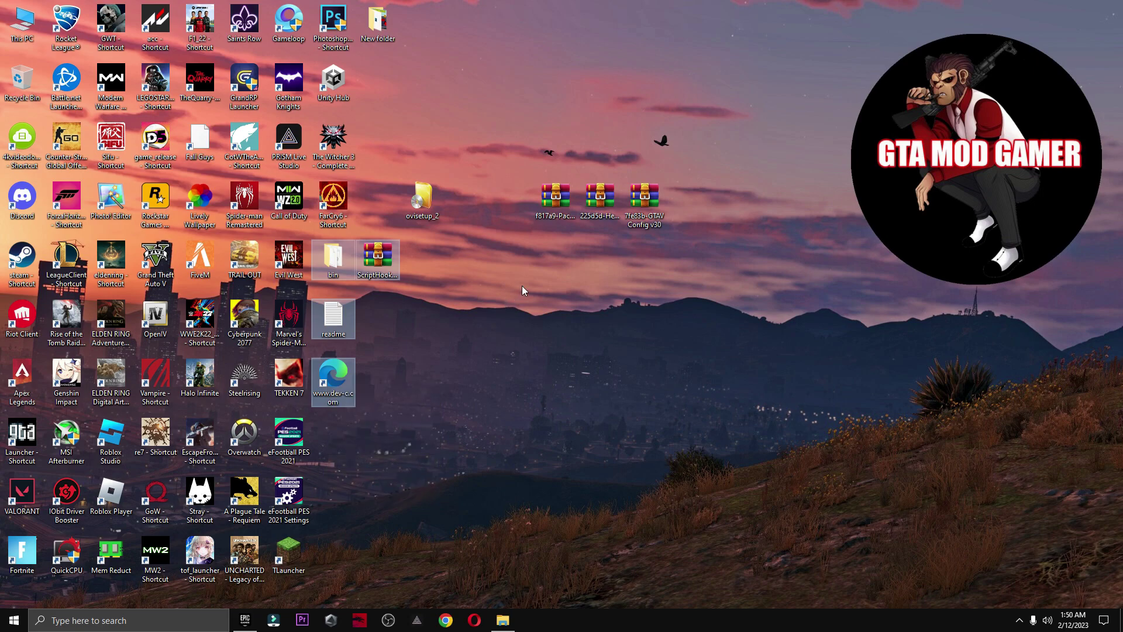
Extract the PackfileLimitAdjuster archive onto the desktop and copy its three extracted files.
left_click_drag(552, 202, 483, 226)
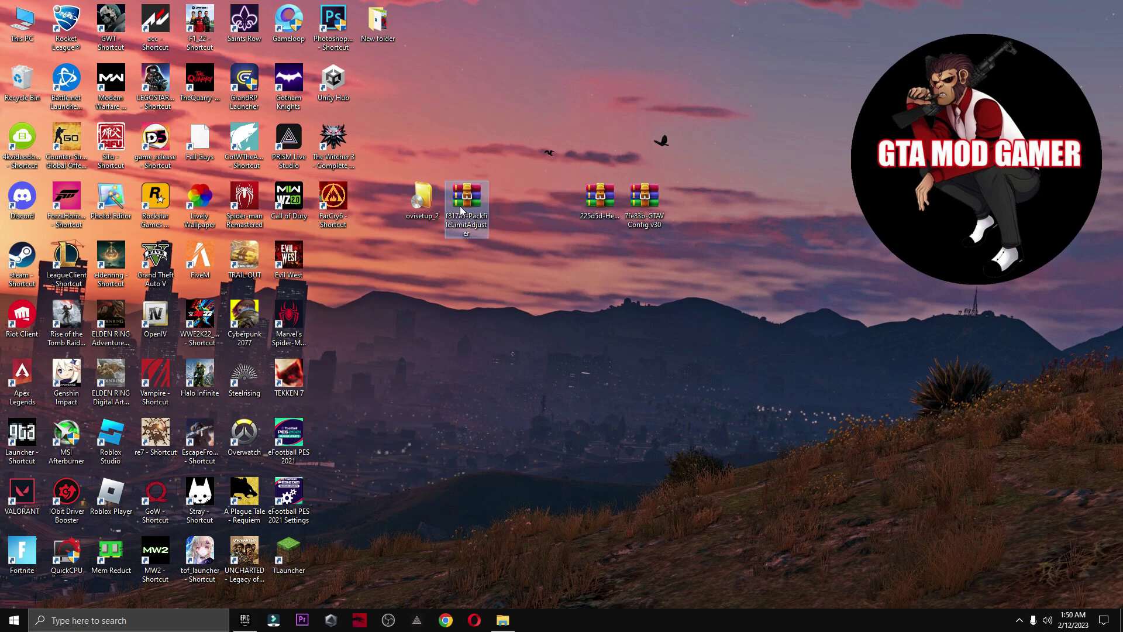
right_click(460, 206)
left_click(509, 268)
left_click_drag(381, 235, 330, 381)
right_click(330, 381)
left_click(363, 519)
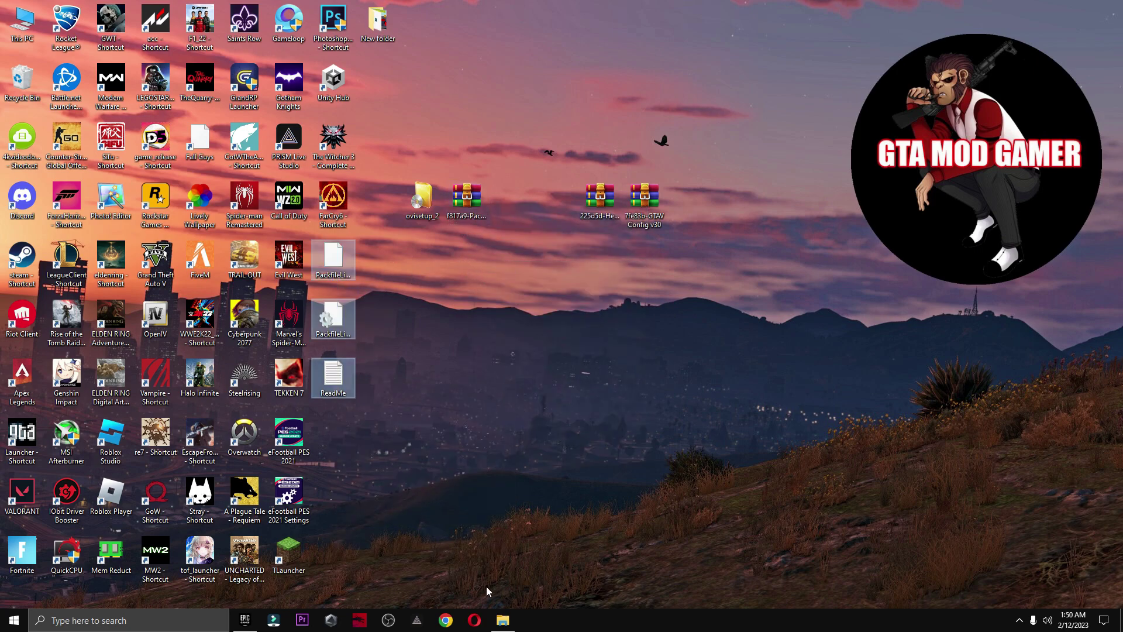
Paste the PackfileLimitAdjuster files into the GTAV game folder, replacing the existing ones, and minimize the folder window.
left_click(503, 620)
right_click(558, 348)
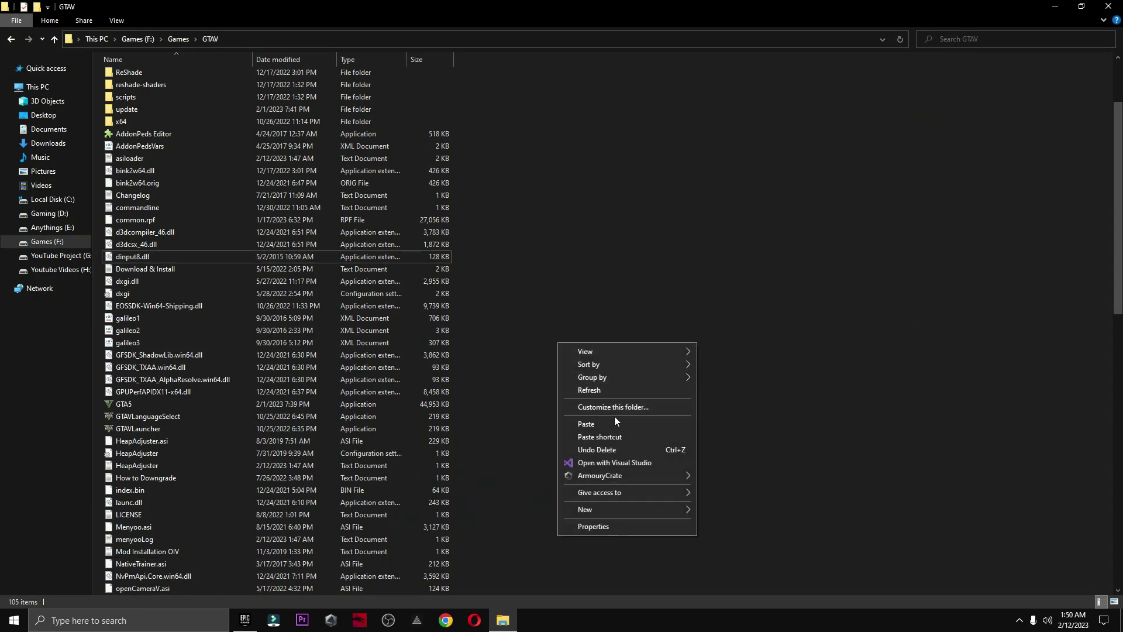
left_click(584, 425)
left_click(816, 215)
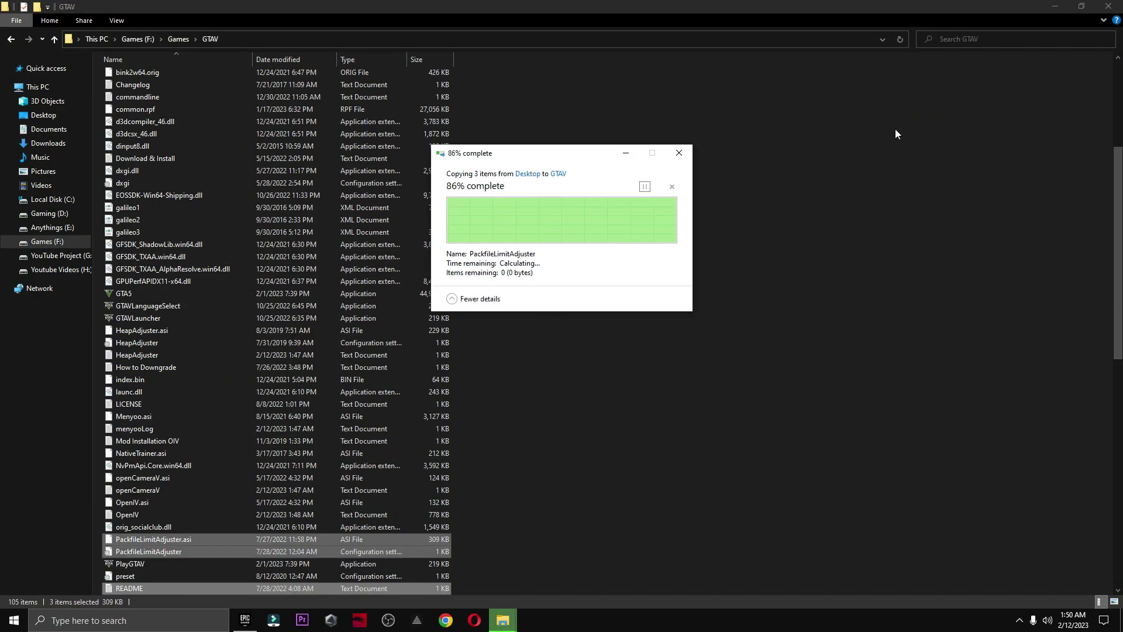
left_click(1055, 7)
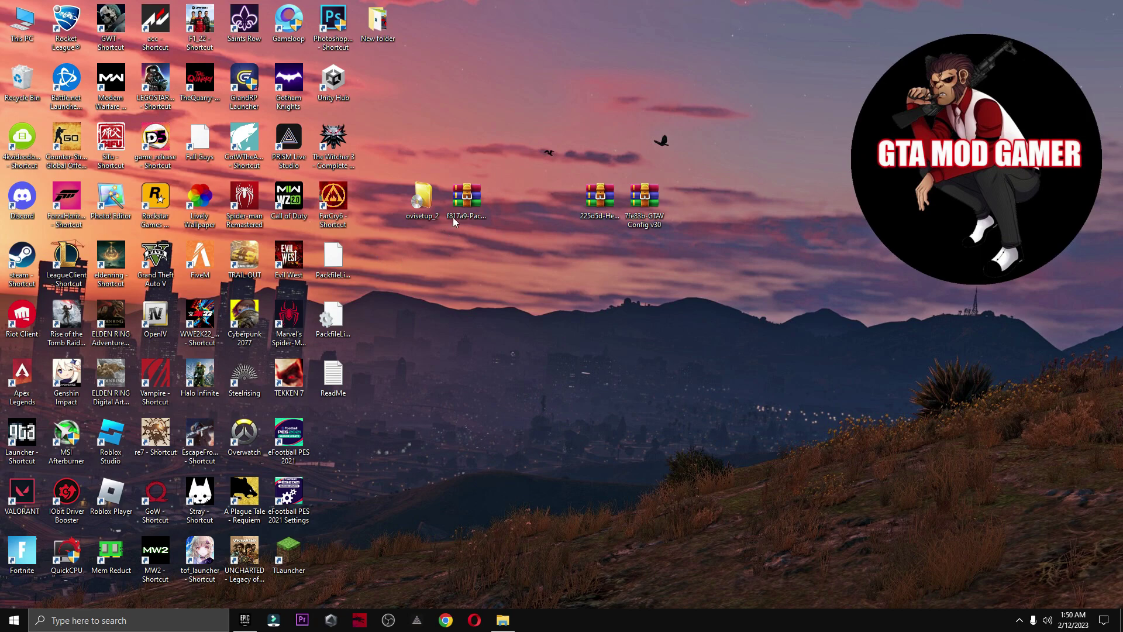
Delete the PackfileLimitAdjuster archive and its extracted files from the desktop.
left_click_drag(367, 275, 367, 275)
left_click_drag(427, 245, 336, 396)
right_click(334, 379)
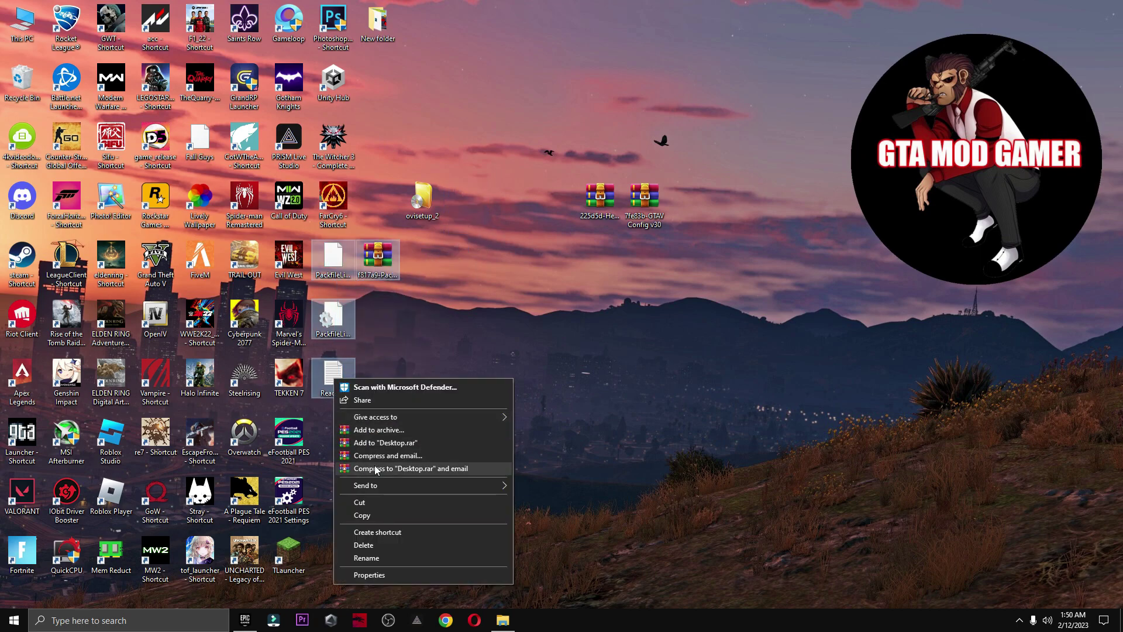
left_click(374, 548)
Extract the HeapAdjuster archive onto the desktop and copy its two extracted files.
left_click_drag(599, 213, 451, 289)
right_click(454, 261)
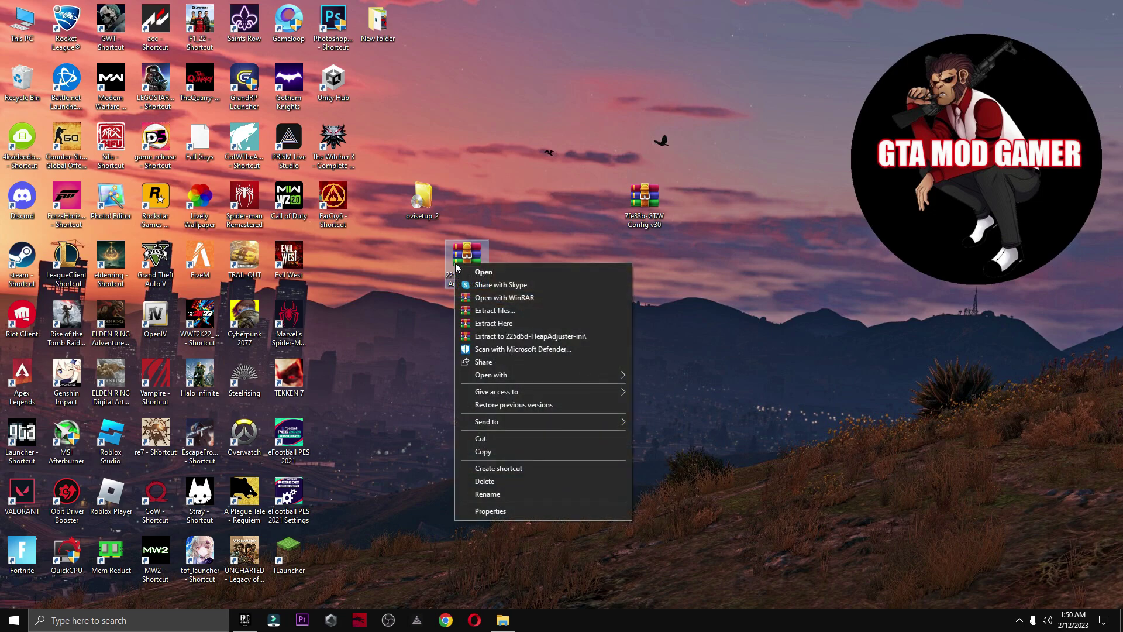
left_click(489, 323)
left_click_drag(375, 268, 338, 318)
right_click(338, 319)
left_click(381, 473)
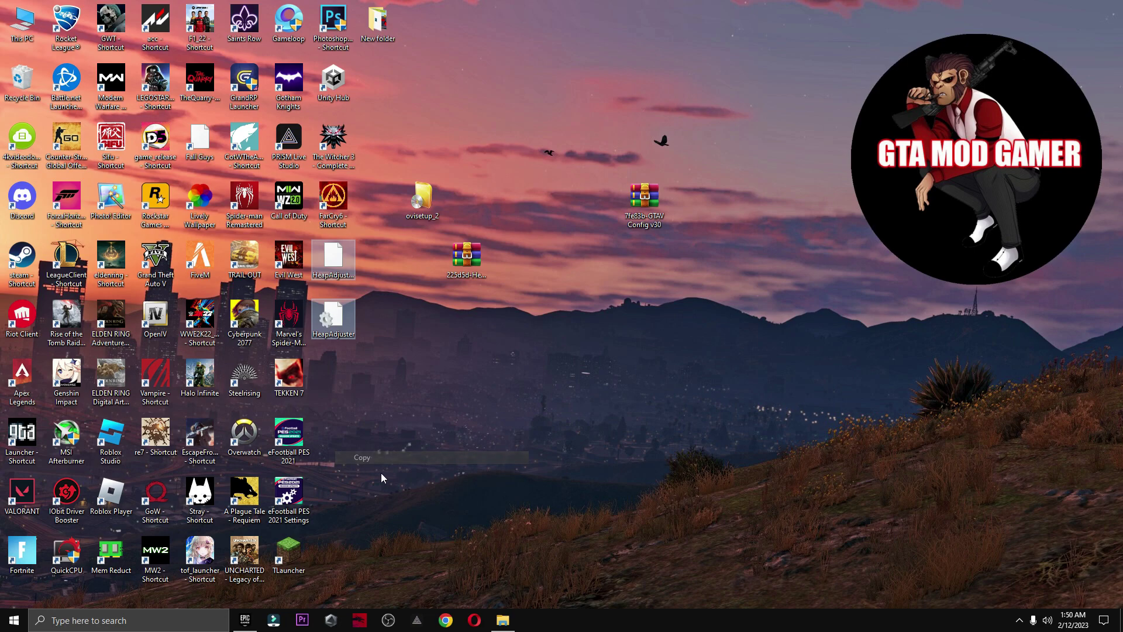
Paste the HeapAdjuster files into the GTAV game folder, replacing the existing ones, and minimize the folder window.
left_click(502, 621)
right_click(592, 317)
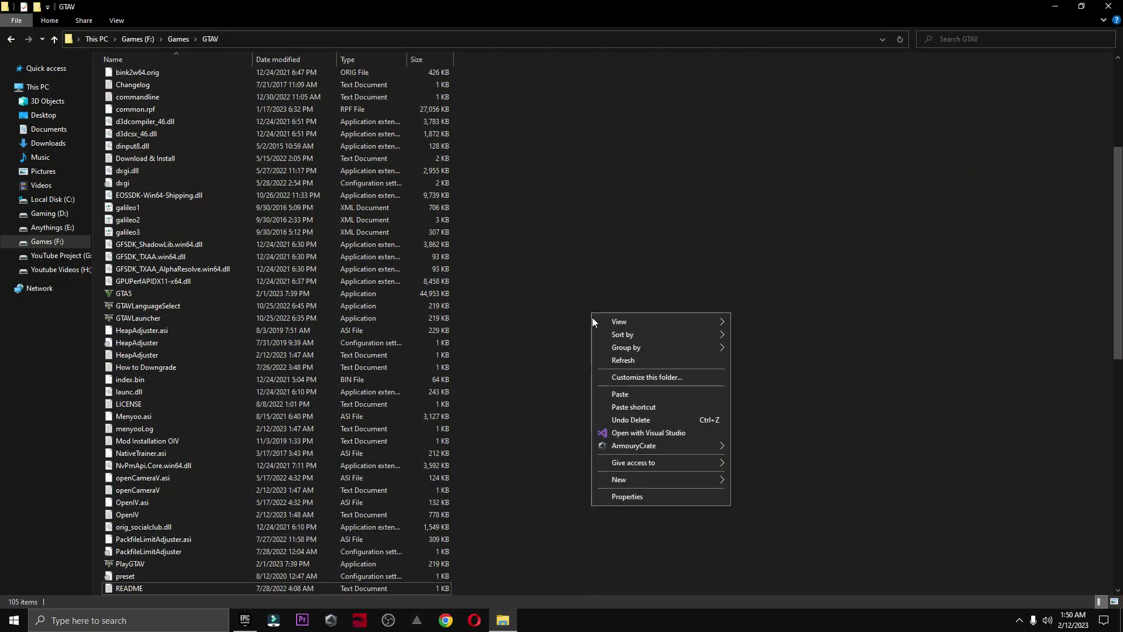
left_click(617, 395)
left_click(515, 223)
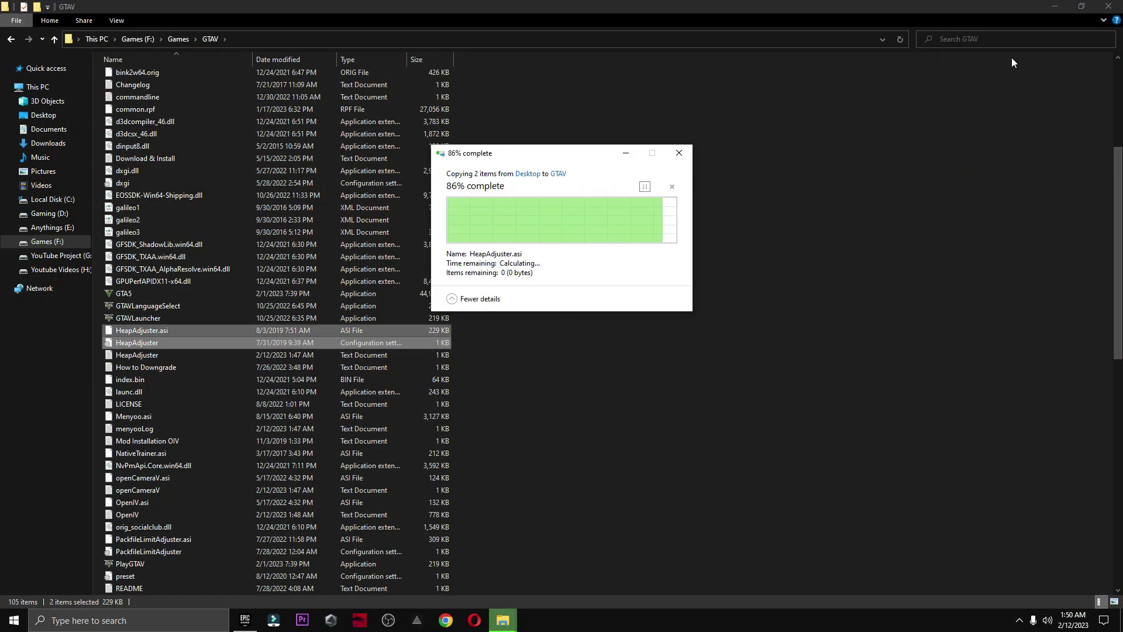
left_click(1053, 6)
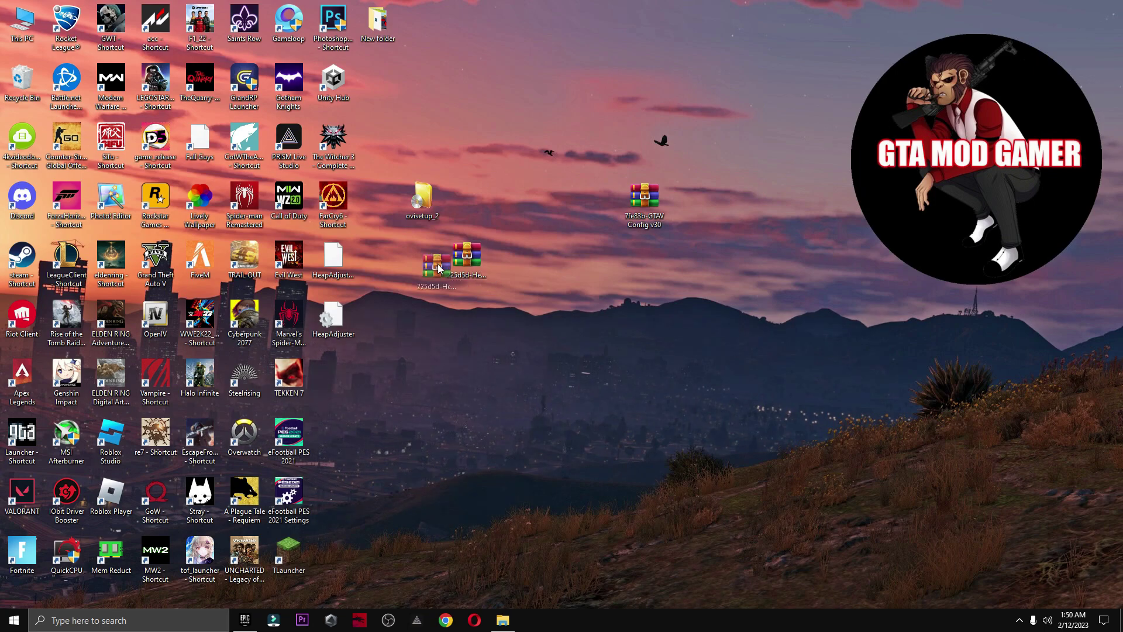
Delete the HeapAdjuster archive and its extracted files from the desktop.
left_click_drag(438, 268, 380, 264)
left_click_drag(454, 246, 333, 326)
right_click(332, 325)
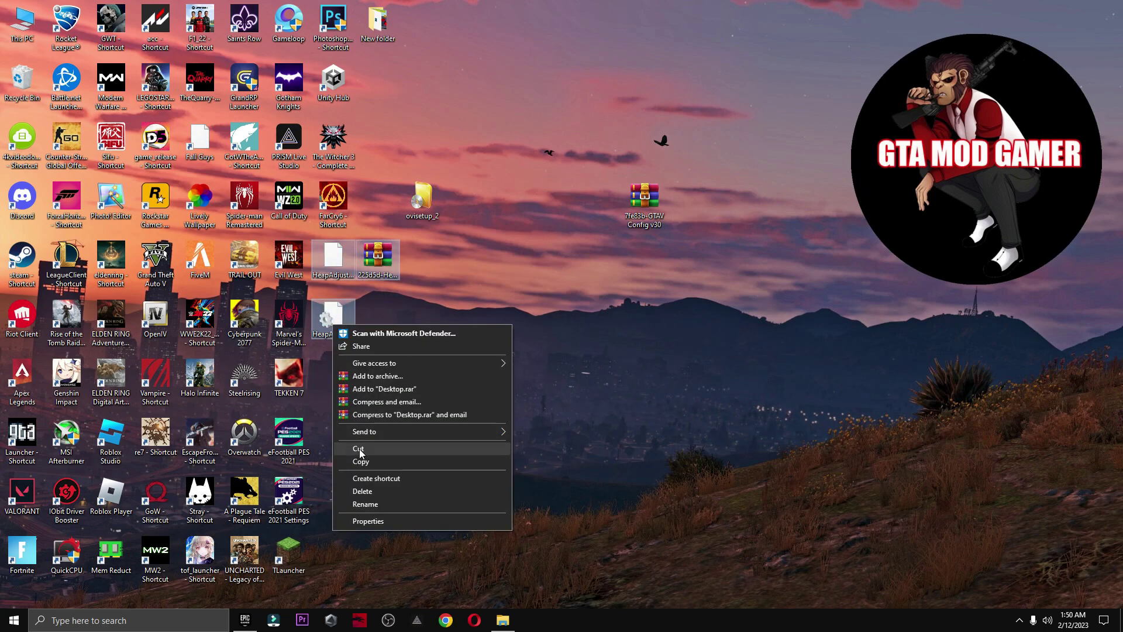
left_click(362, 491)
Extract the GTAV Config v30 archive directly onto the desktop.
left_click_drag(652, 209, 454, 244)
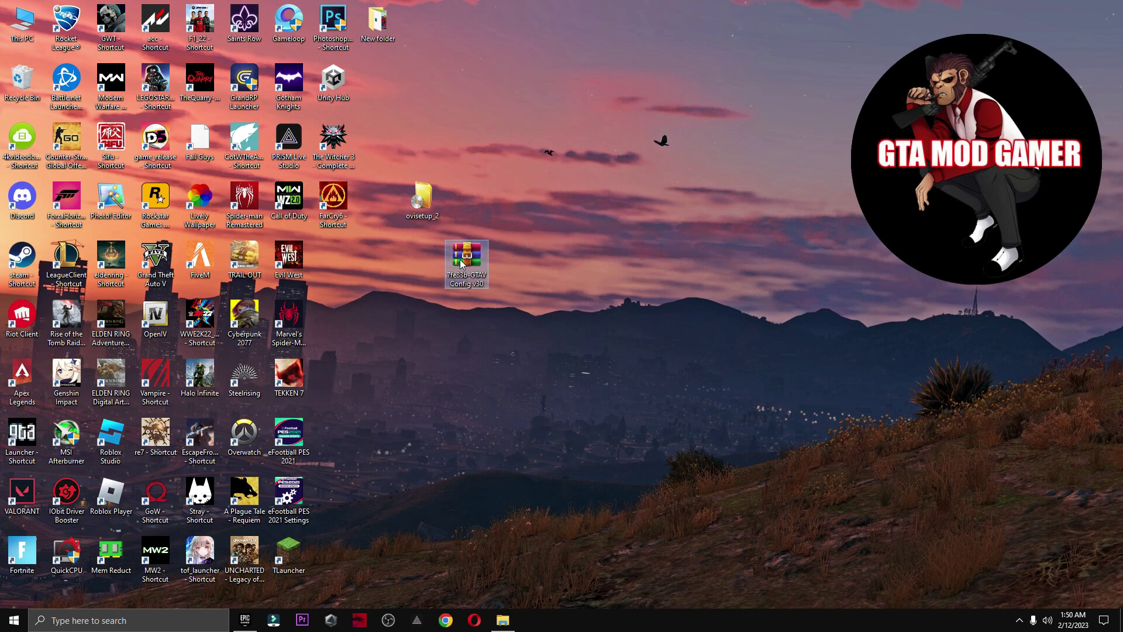
right_click(460, 259)
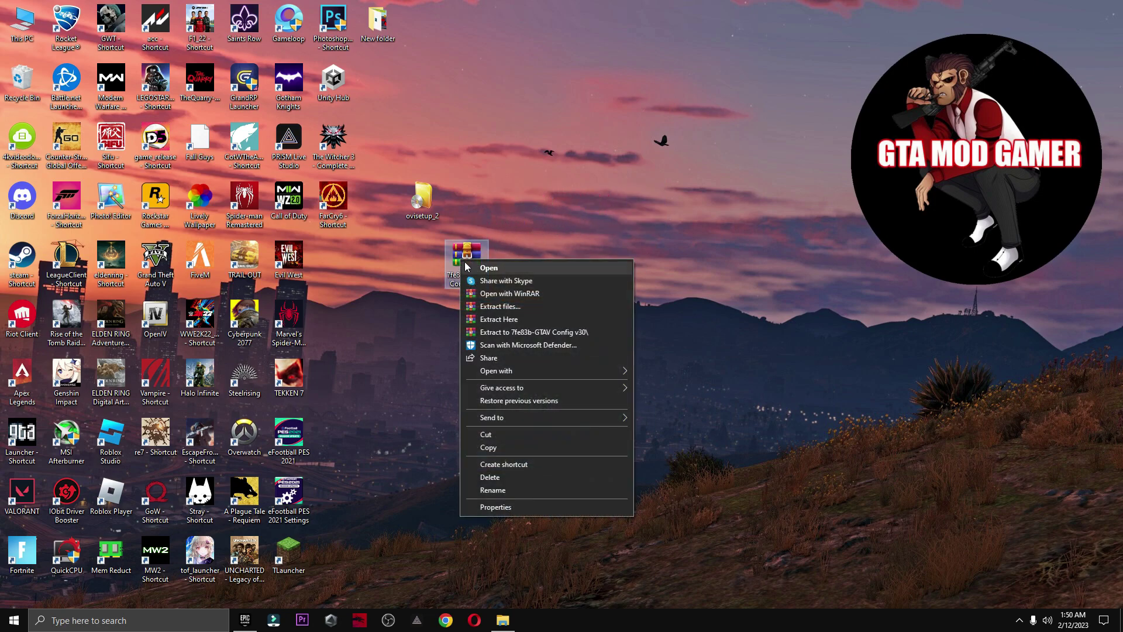
left_click(489, 324)
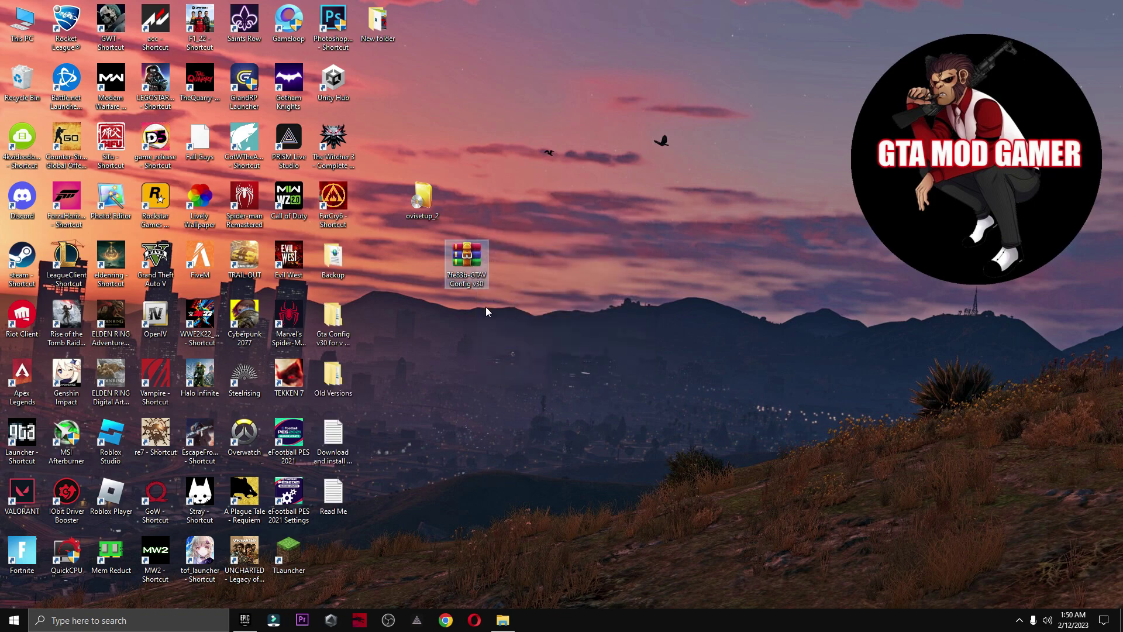
Open the "5x traffic 5x peds" folder under For More Mods in the extracted Gta Config v30 for v 1.0.2802 folder.
left_click(336, 331)
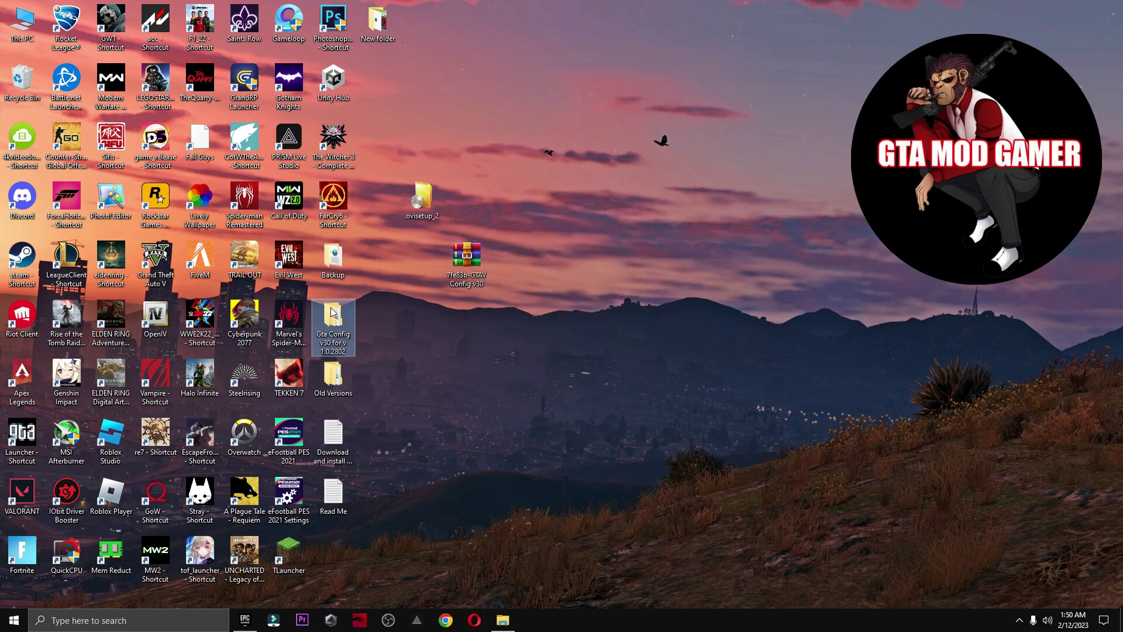
double_click(337, 319)
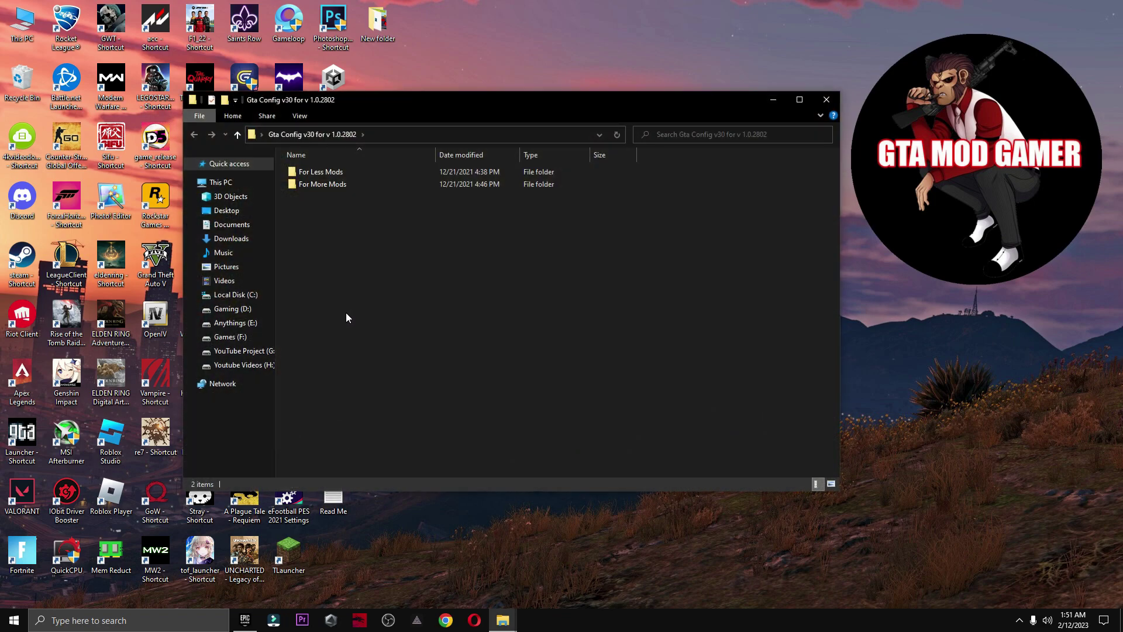
double_click(342, 184)
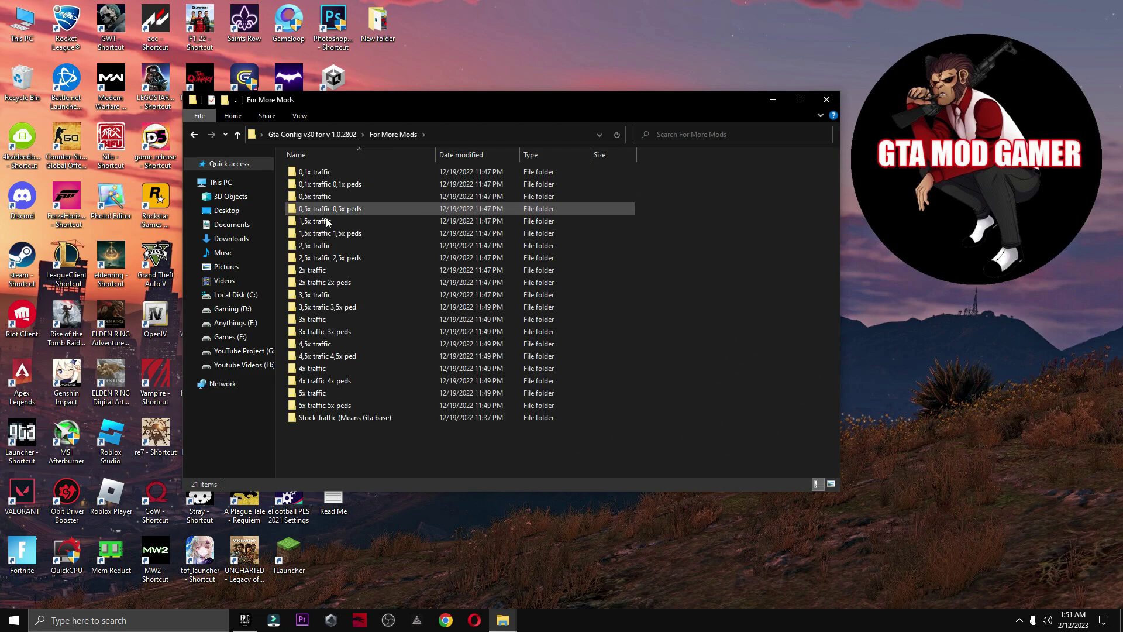
double_click(332, 405)
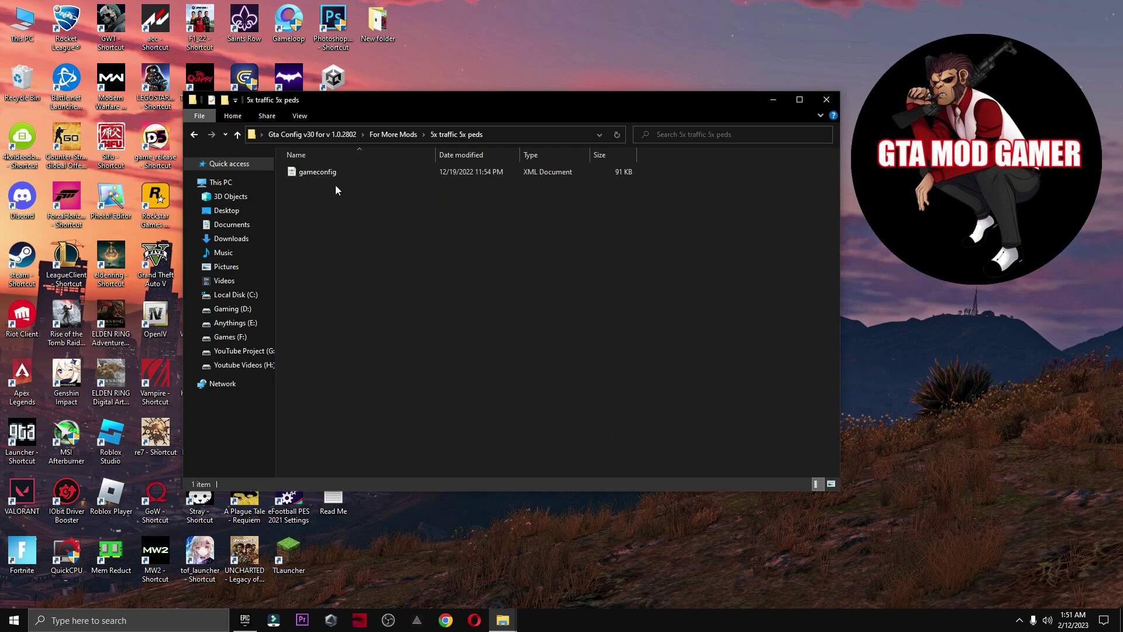
mouse_move(462, 115)
left_mouse_down()
mouse_move(493, 130)
mouse_move(470, 108)
left_mouse_up()
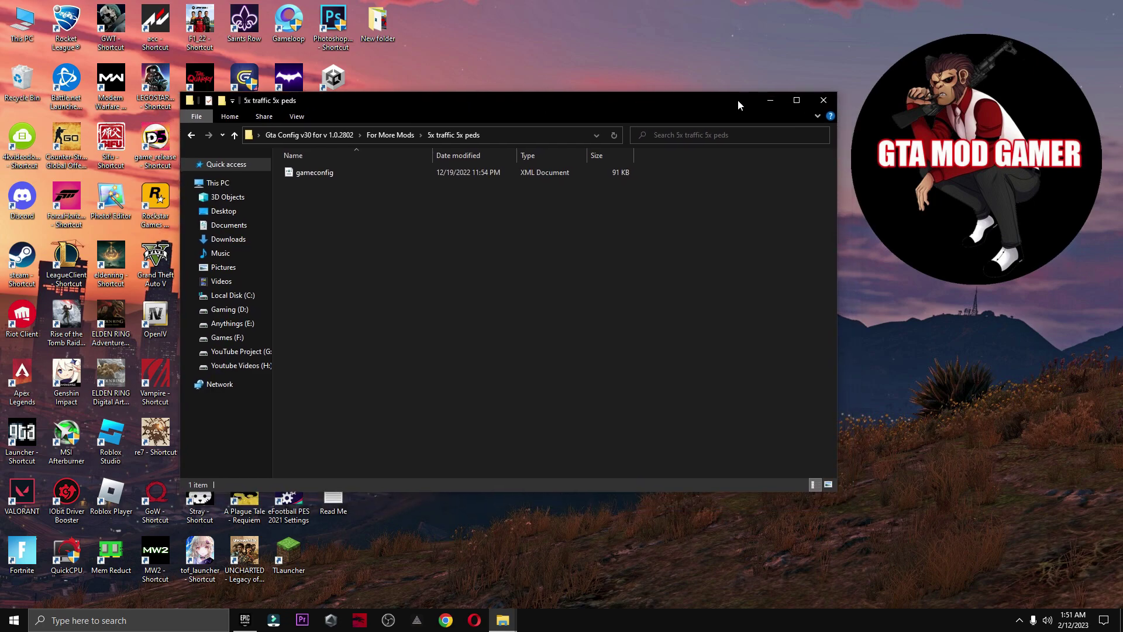
Minimize the gameconfig folder window and launch OpenIV from the desktop.
left_click(765, 104)
mouse_move(513, 615)
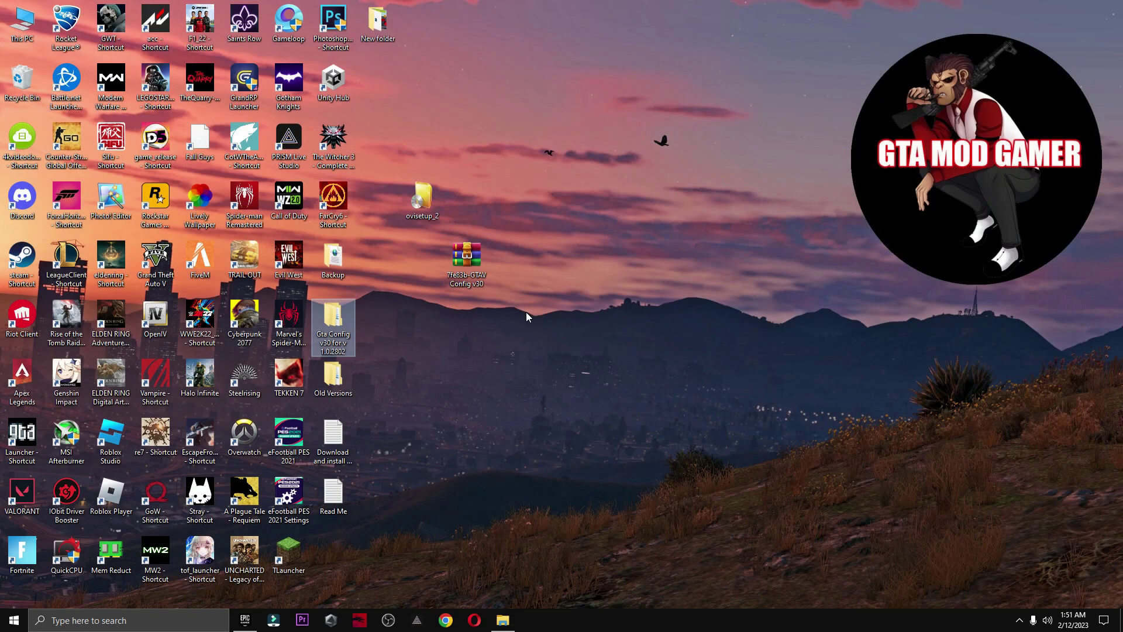
double_click(150, 319)
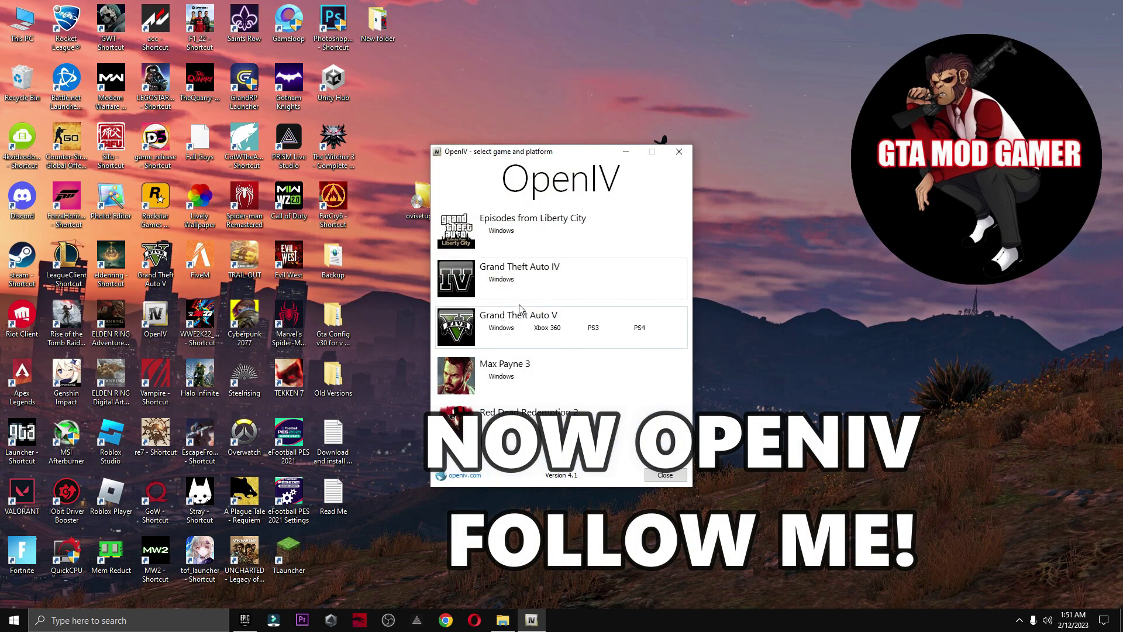
Load the Windows version of Grand Theft Auto V and check the ASI Loader, OpenIV.ASI and openCamera plugins in the ASI Manager.
left_click(504, 329)
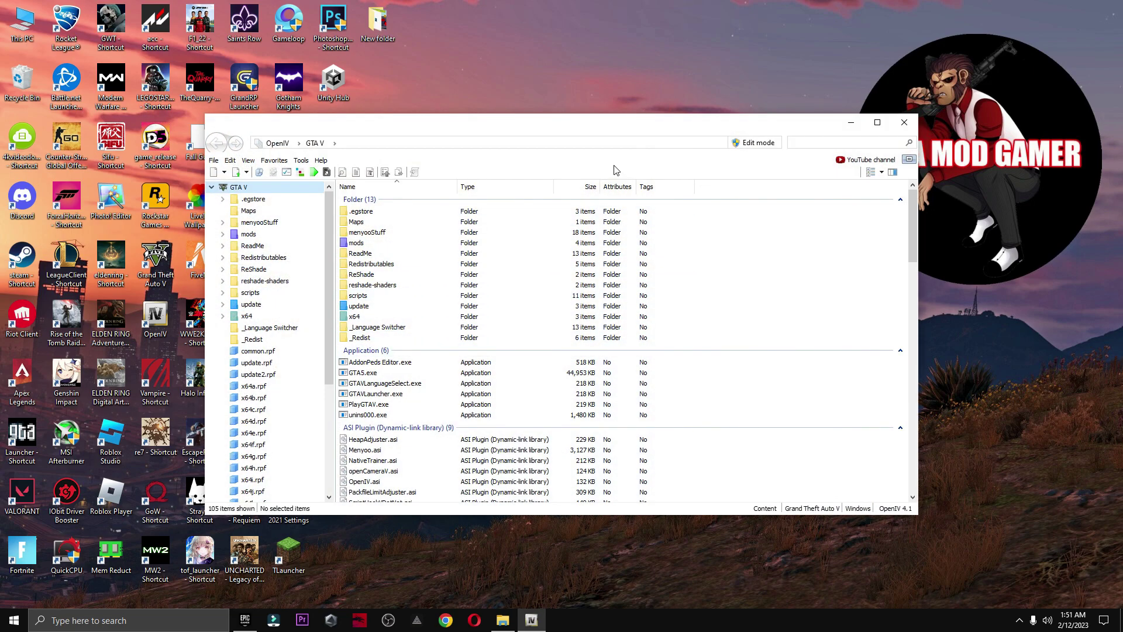
left_click_drag(667, 125, 588, 96)
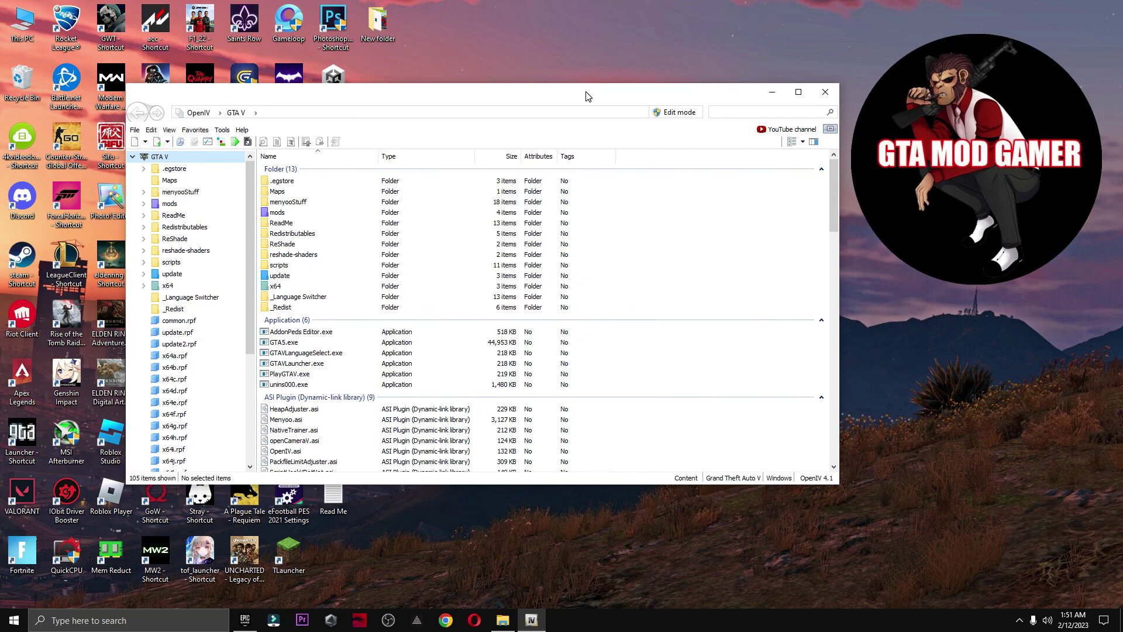
left_click(222, 130)
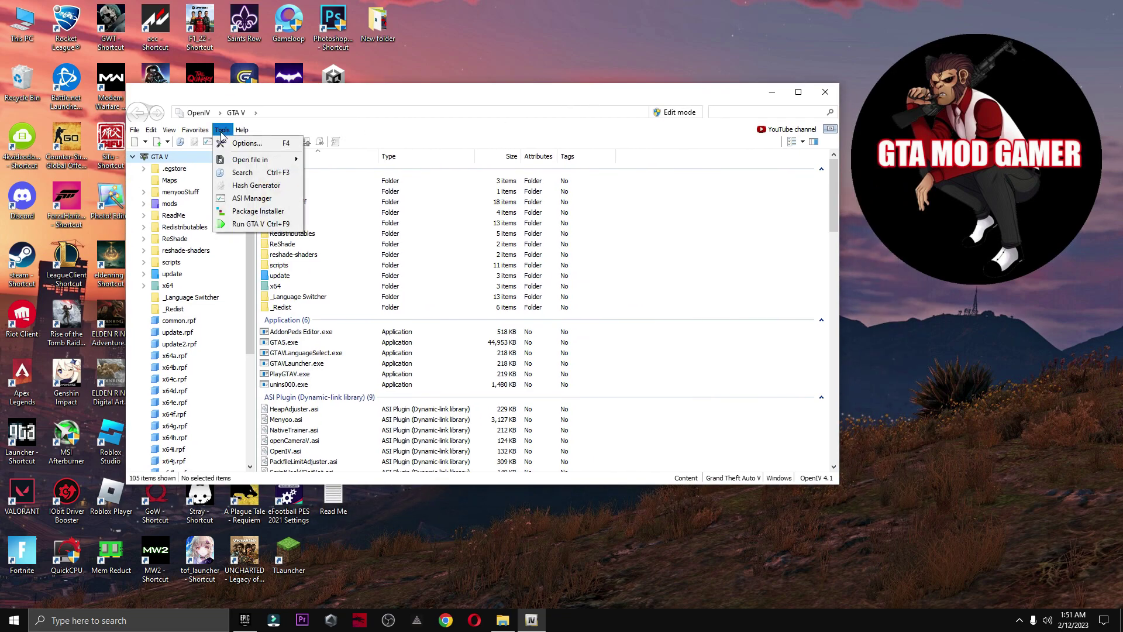
left_click(246, 199)
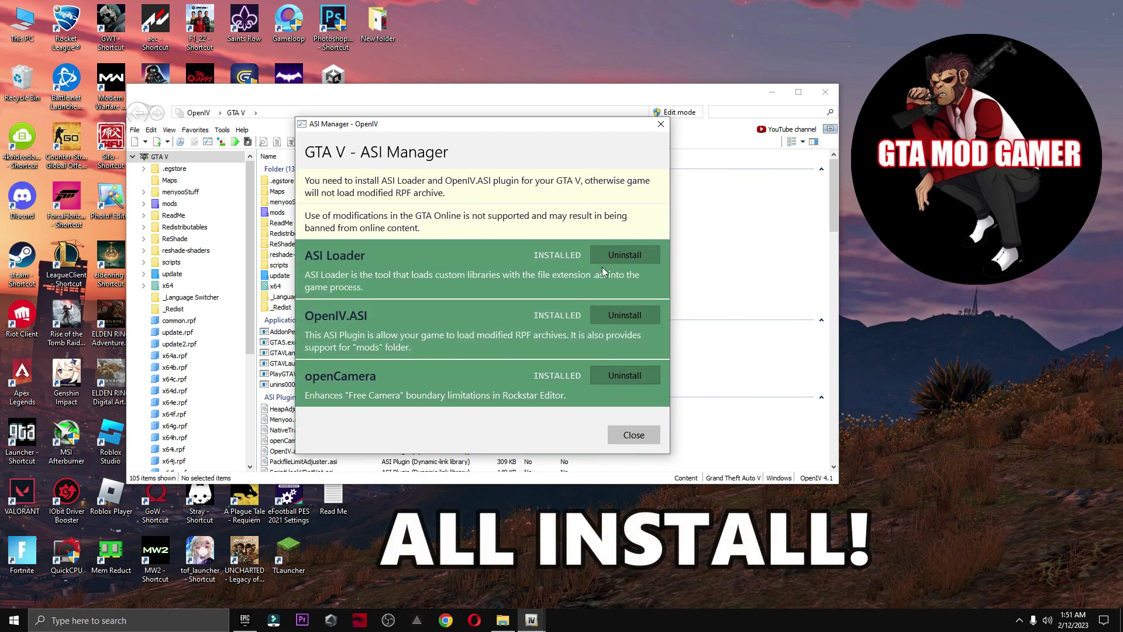
left_click(631, 434)
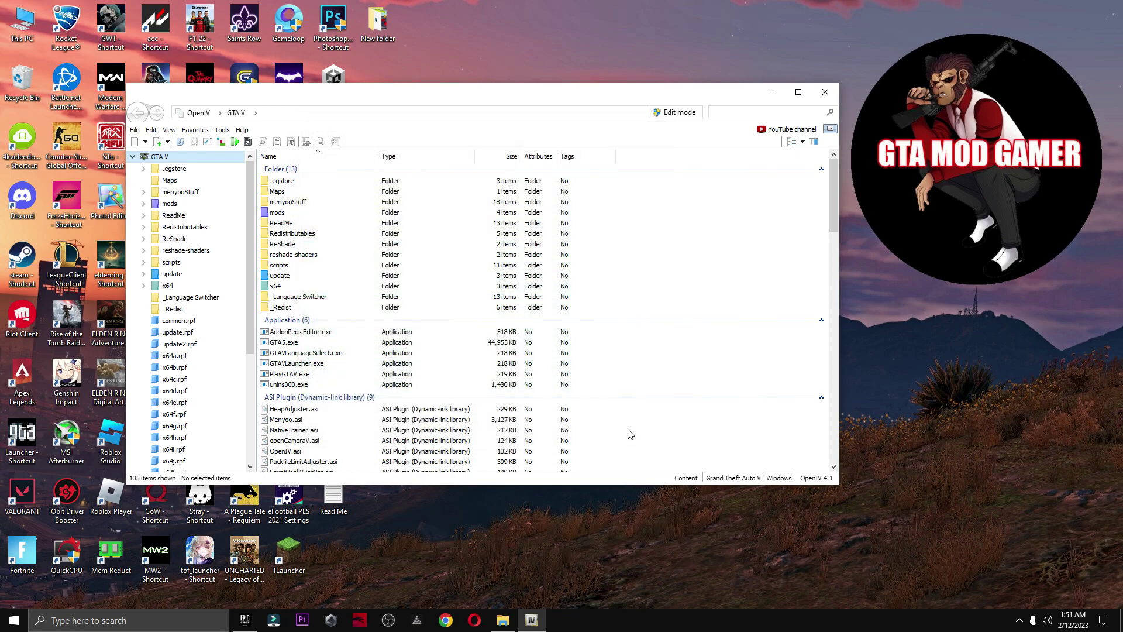
Open the data folder under mods, update, update.rpf and common.
left_click(311, 214)
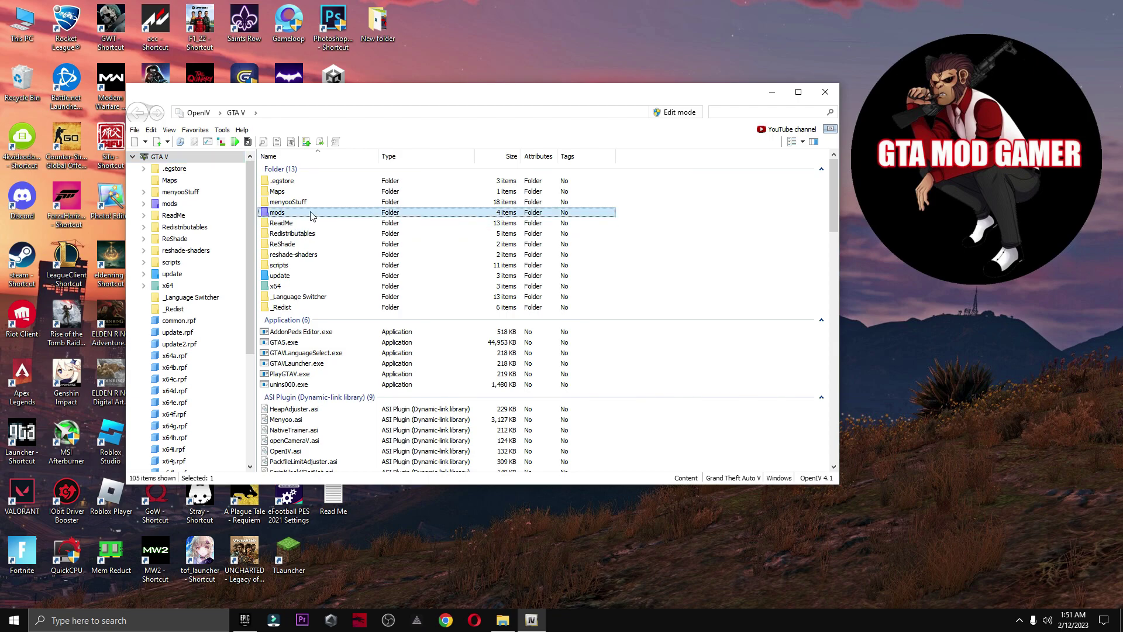
double_click(286, 214)
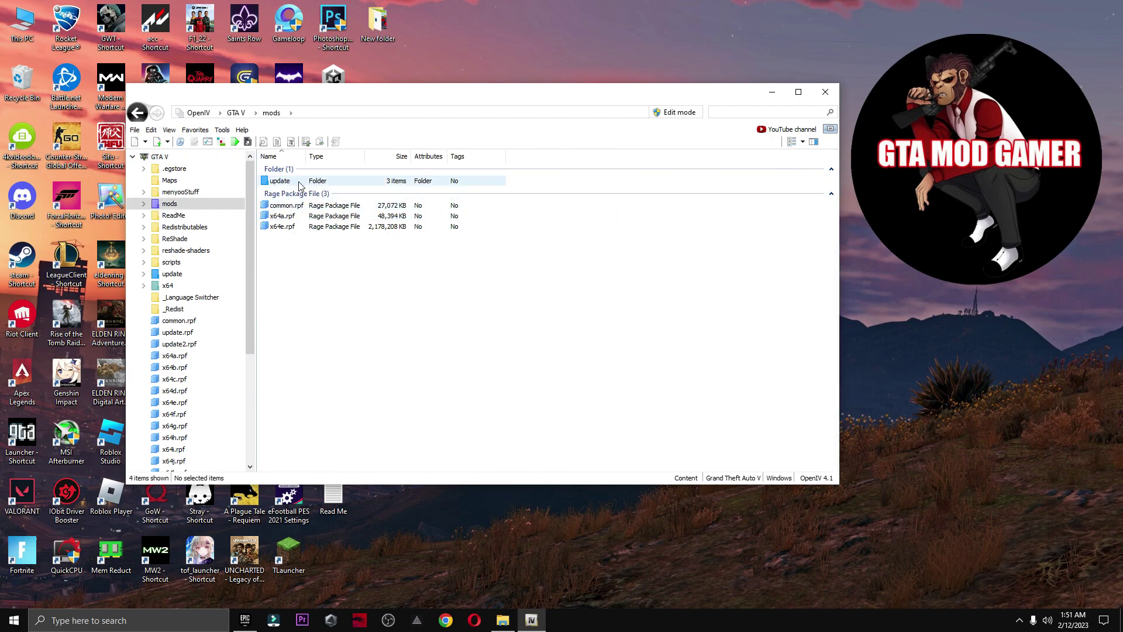
double_click(299, 183)
double_click(284, 207)
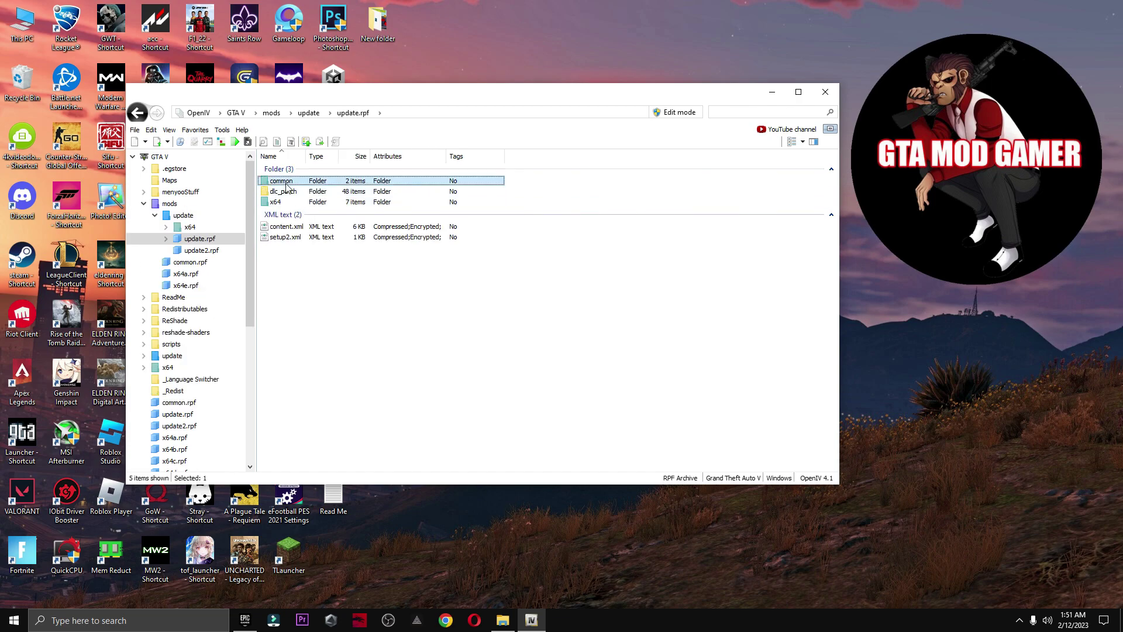
double_click(288, 182)
double_click(294, 183)
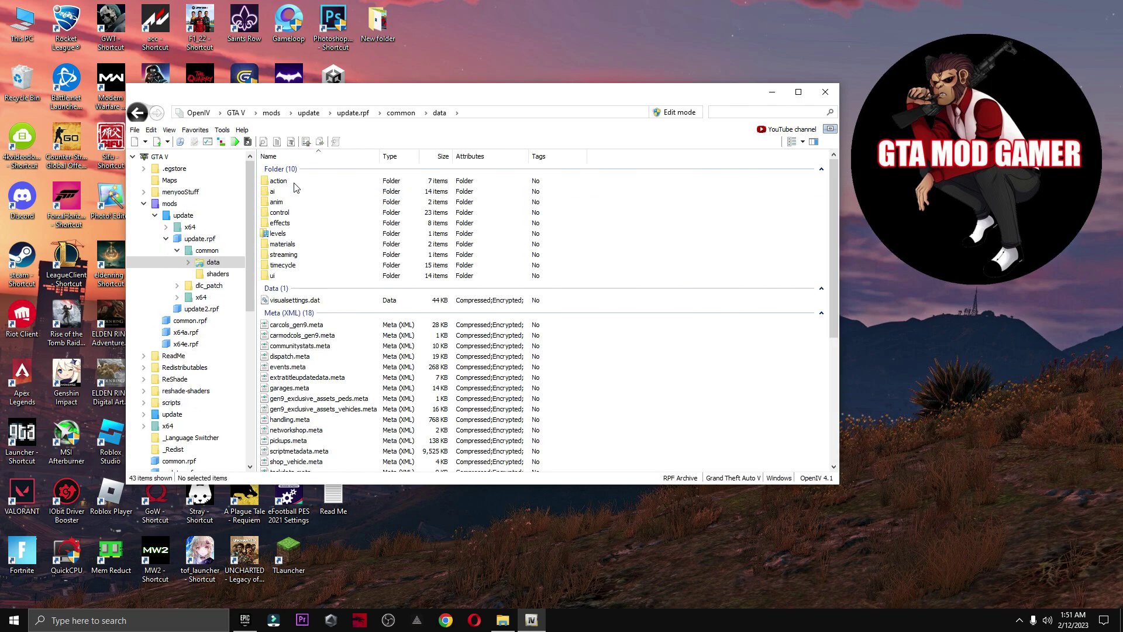
Enable Edit mode for the archive and select gameconfig.xml in the data folder.
left_click(673, 113)
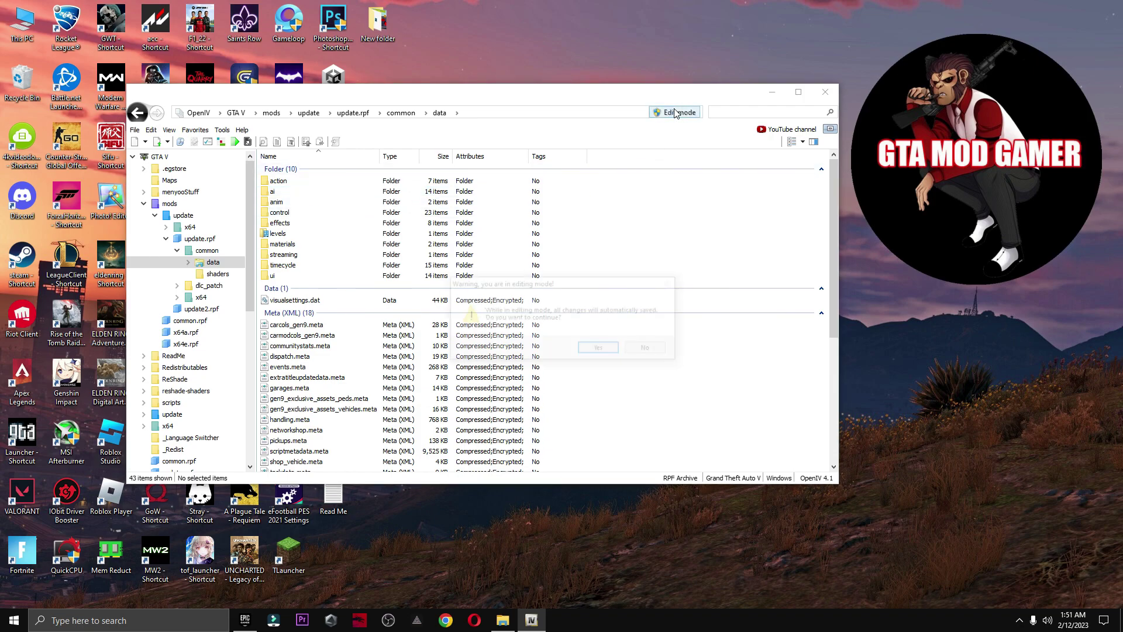
left_click(599, 349)
scroll(589, 351, "down", 7)
left_click(306, 337)
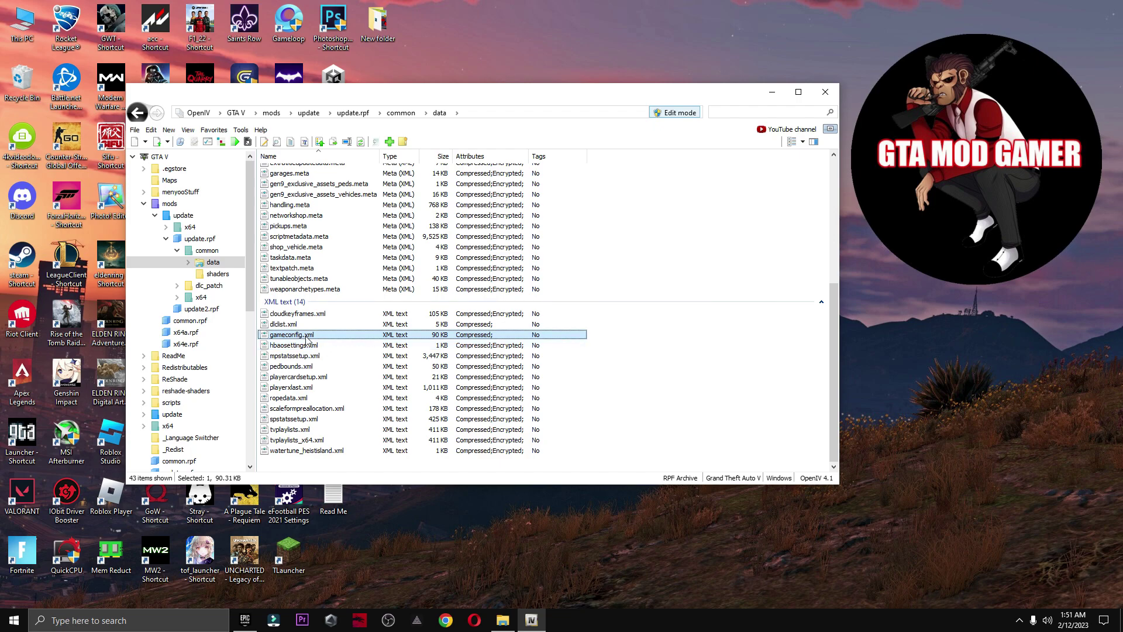
Copy gameconfig from the "5x traffic 5x peds" folder into the archive's data folder, and close both windows.
left_click(503, 620)
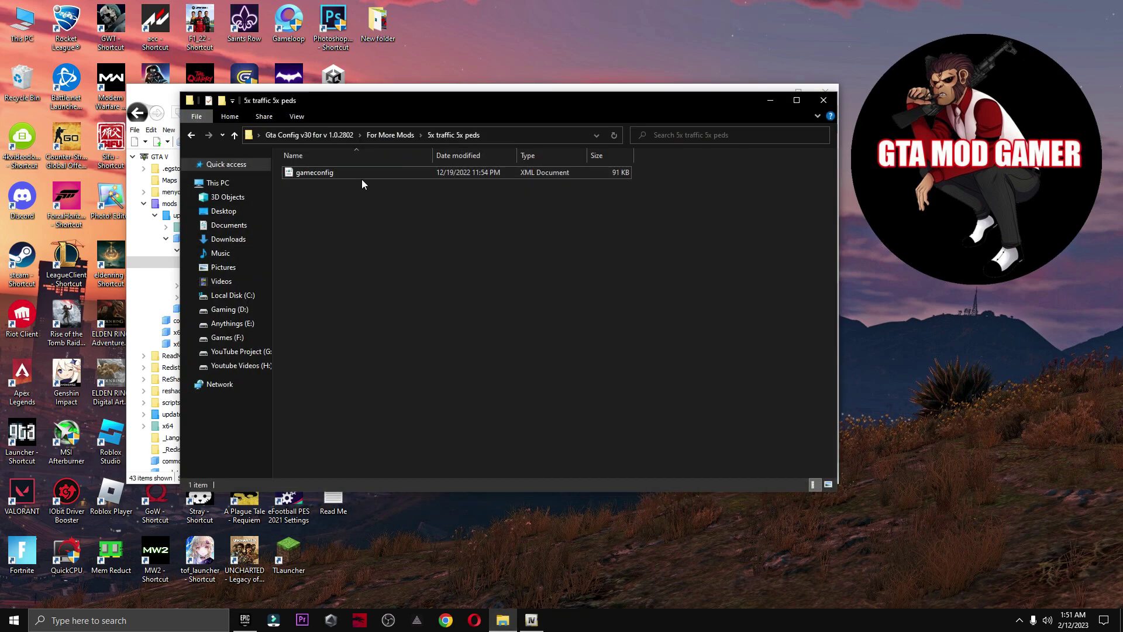
left_click_drag(472, 103, 769, 201)
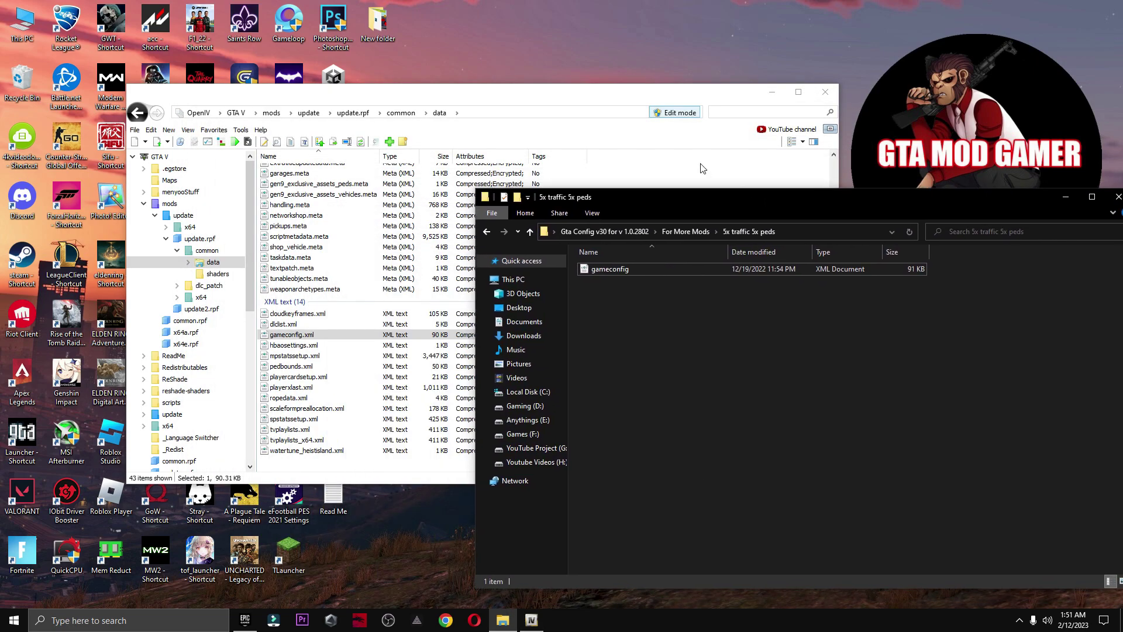
left_click_drag(599, 269, 428, 283)
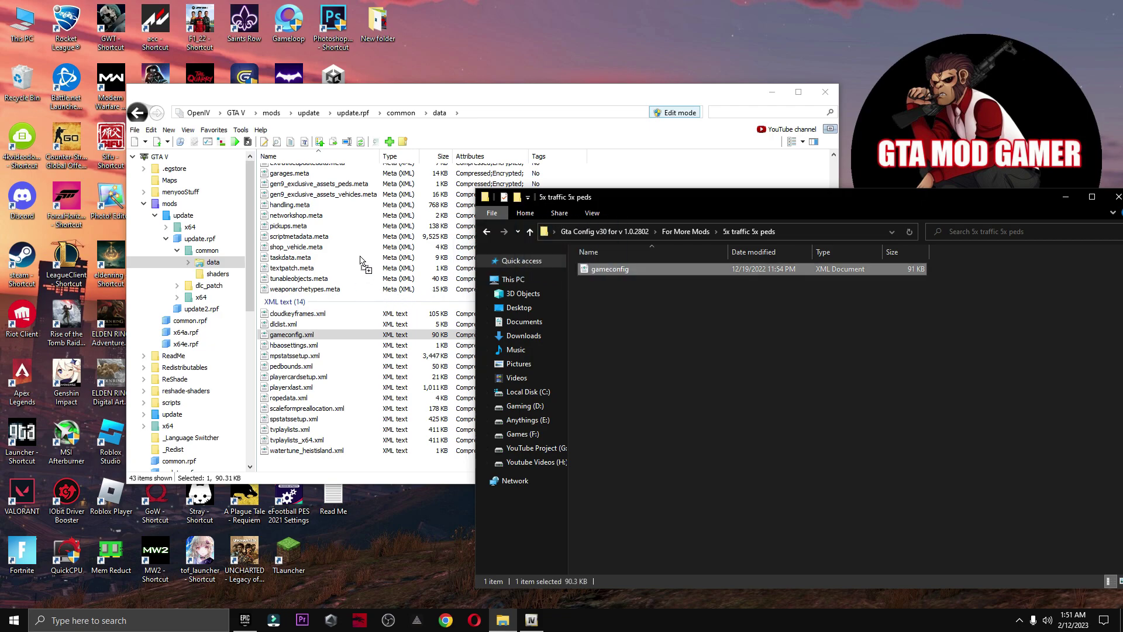
left_click_drag(352, 274, 353, 270)
left_click(1114, 200)
left_click(826, 92)
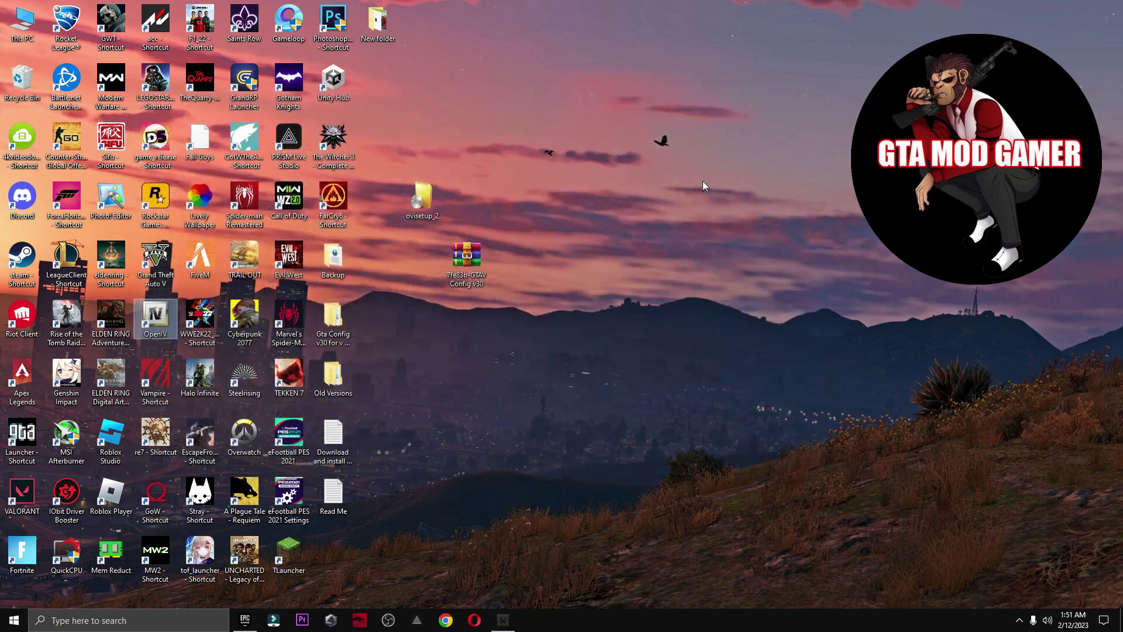
Switch to the Epic Games Launcher, launch Grand Theft Auto V from the library and minimize the launcher.
left_click(245, 619)
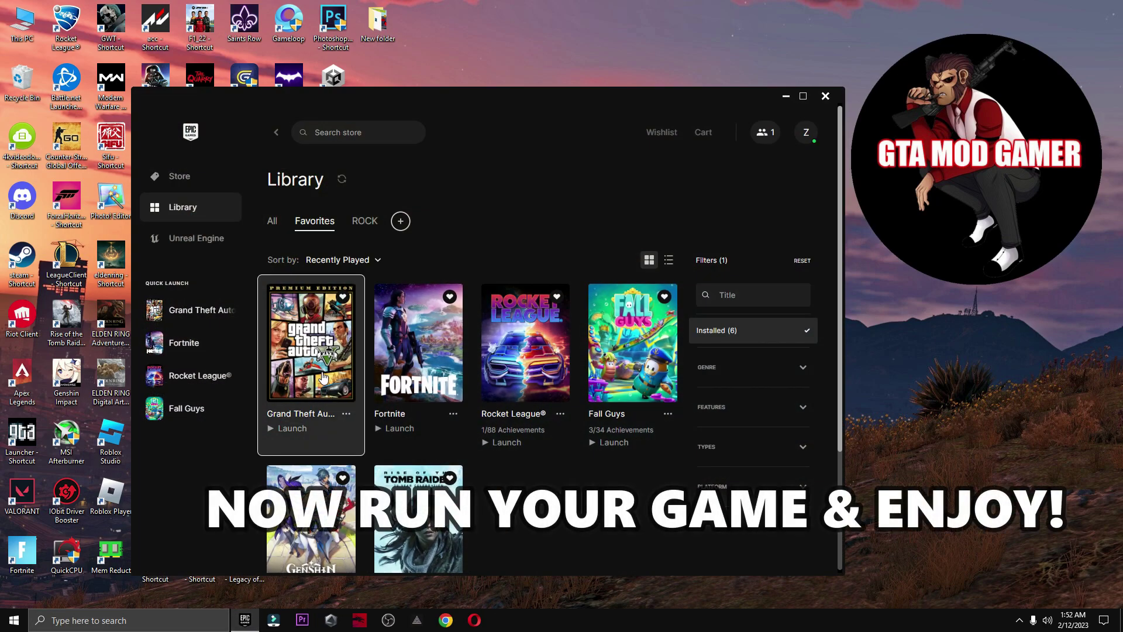
left_click(324, 378)
left_click(501, 388)
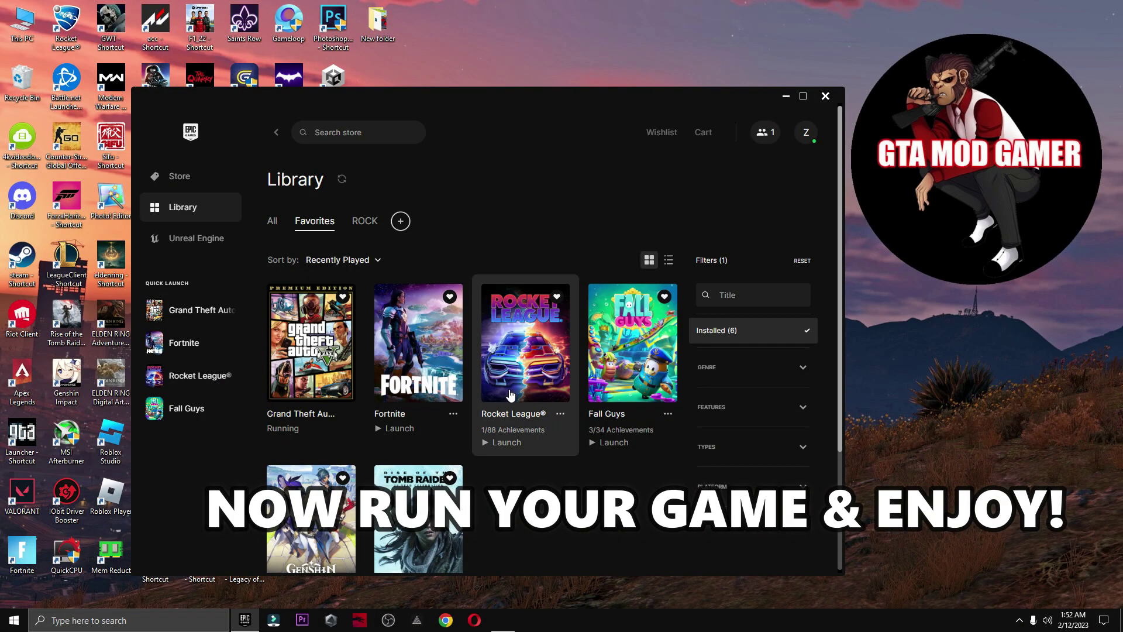
left_click(786, 97)
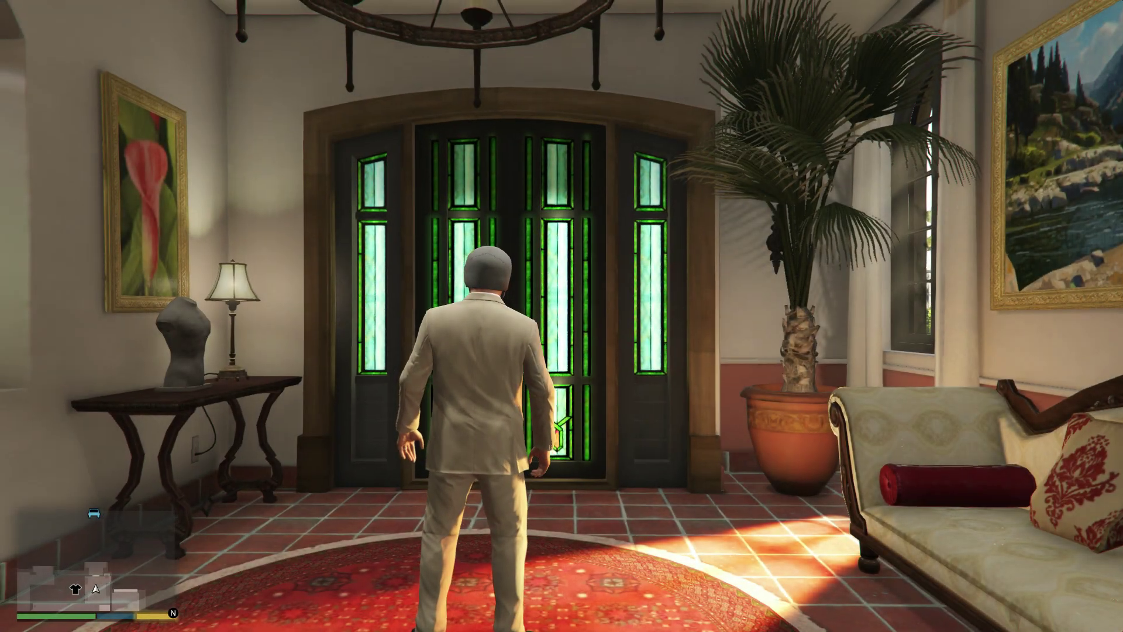
key("w")
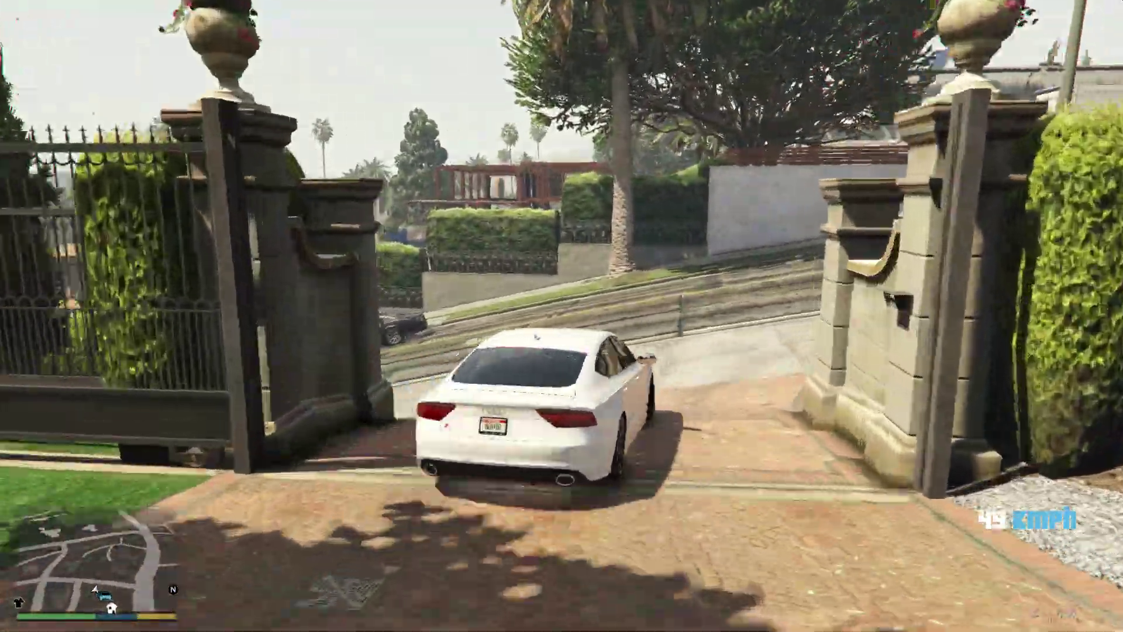
key("w")
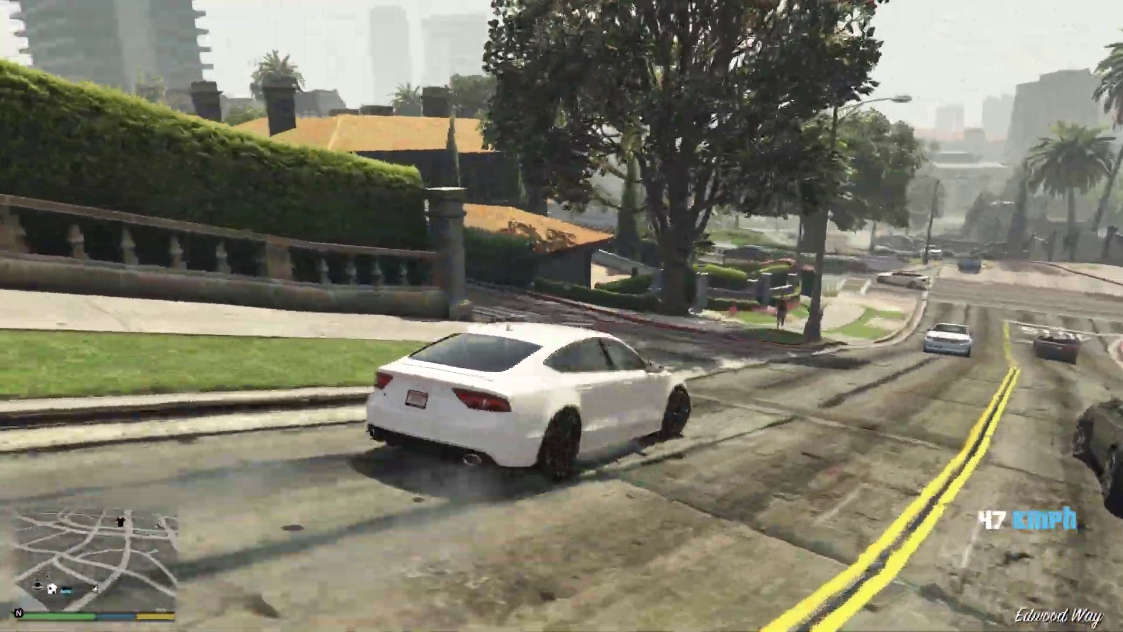
key("d")
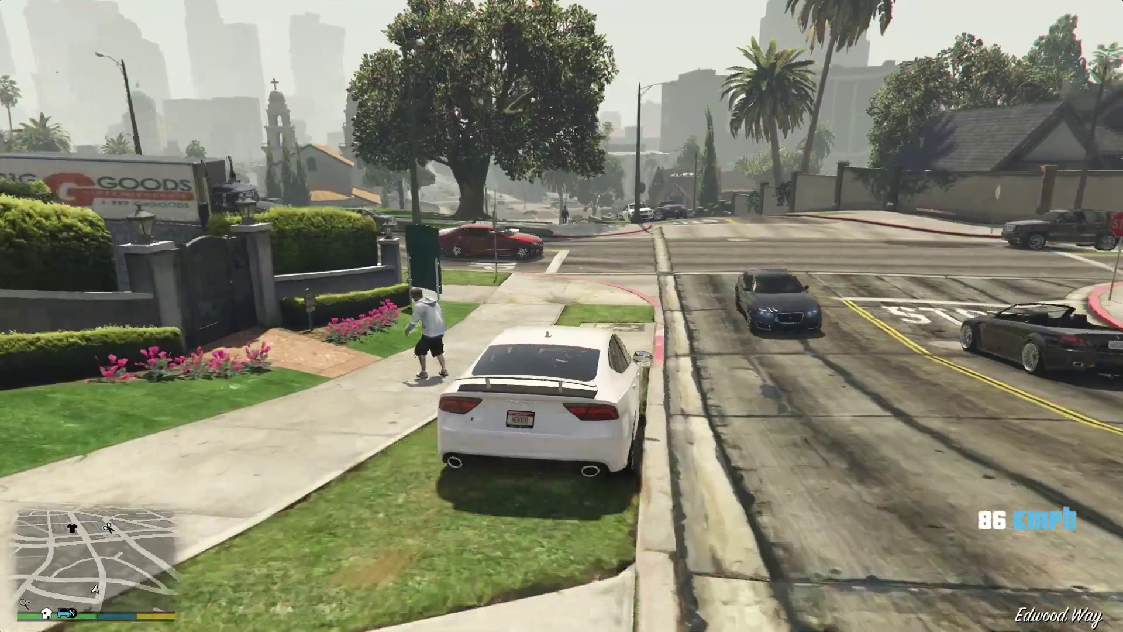
key("a")
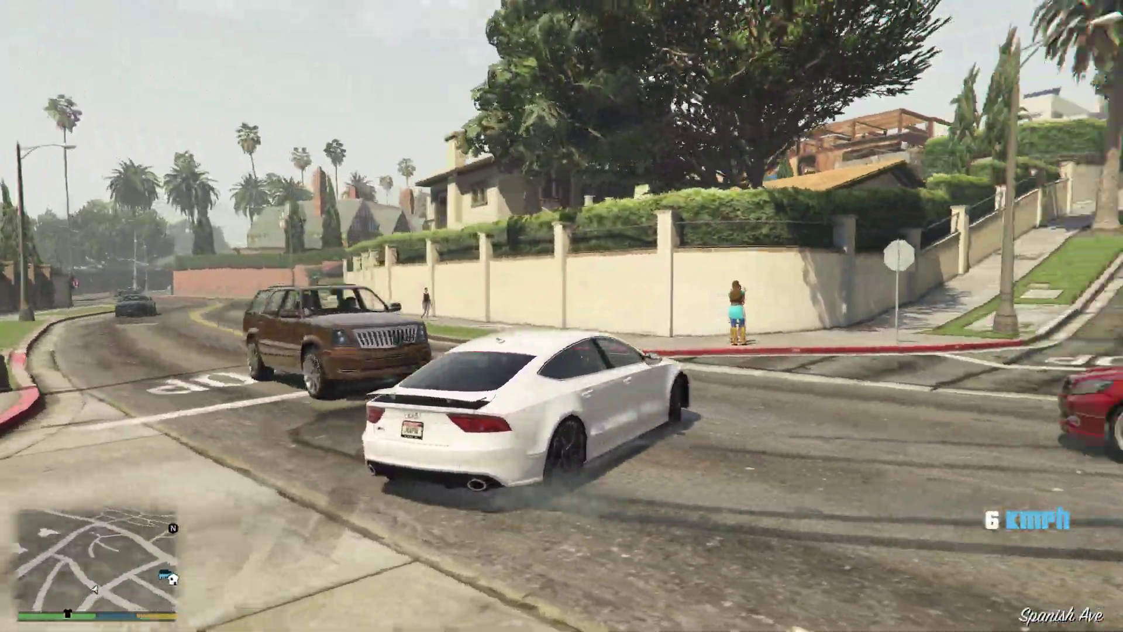
key("w")
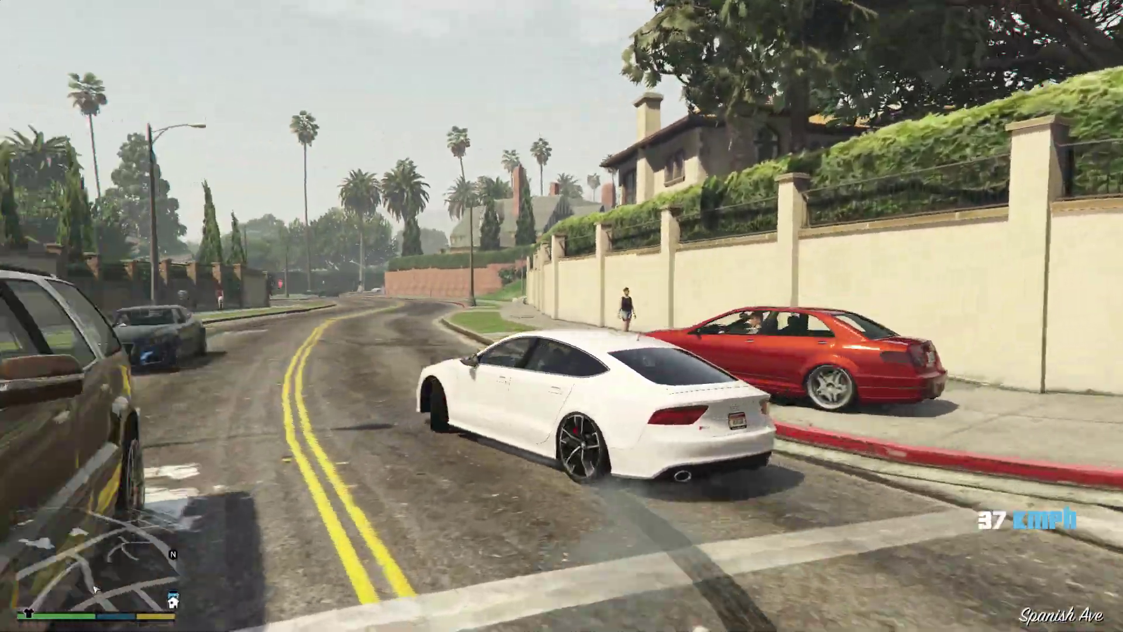
key("w")
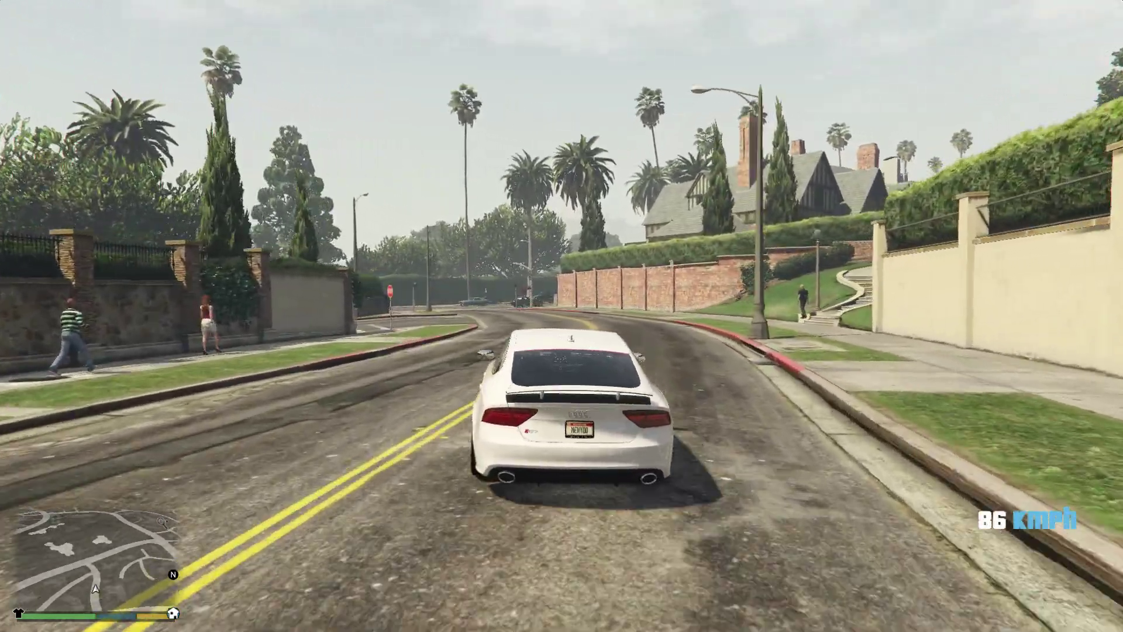